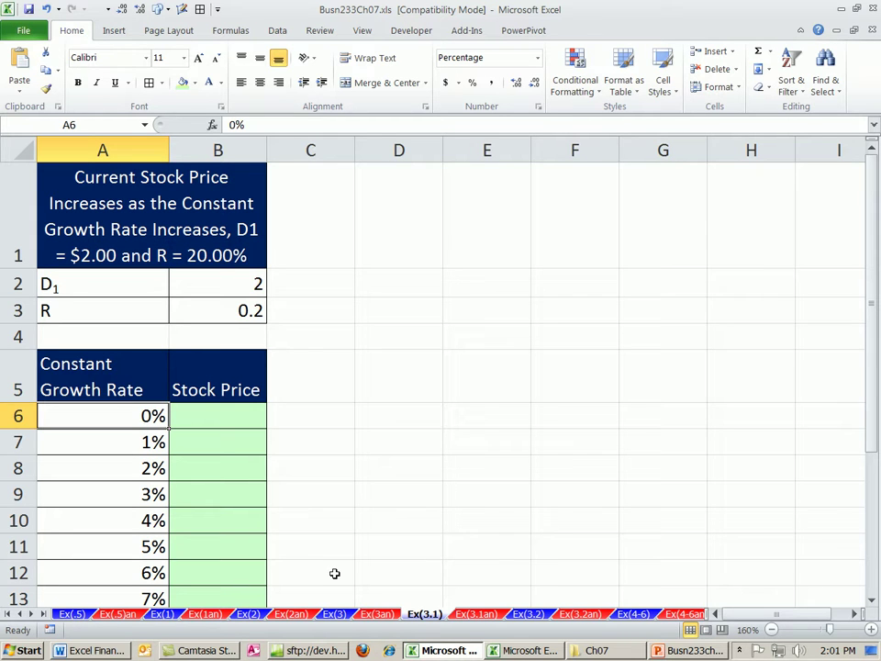
On the Ex(3.2) sheet, shorten the heading in cell A5 to "Required Return Rate"
click(201, 417)
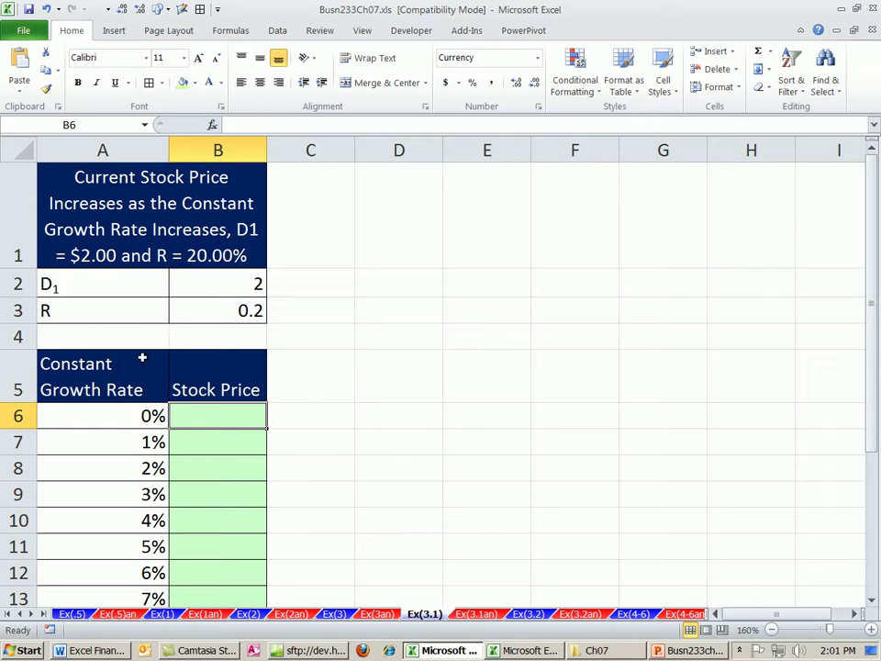
click(528, 615)
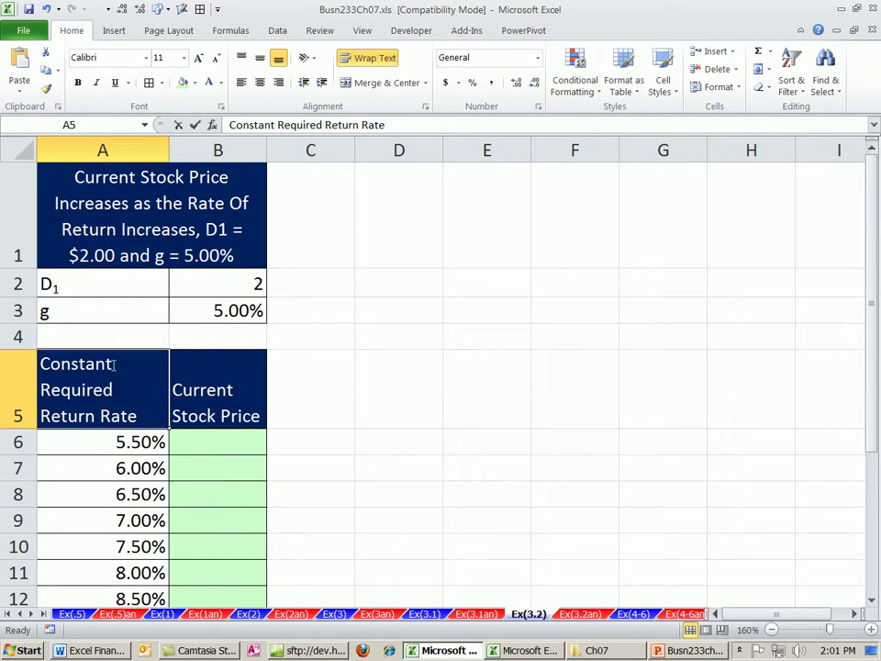
double_click(111, 365)
double_click(114, 364)
key(Delete)
key(Delete)
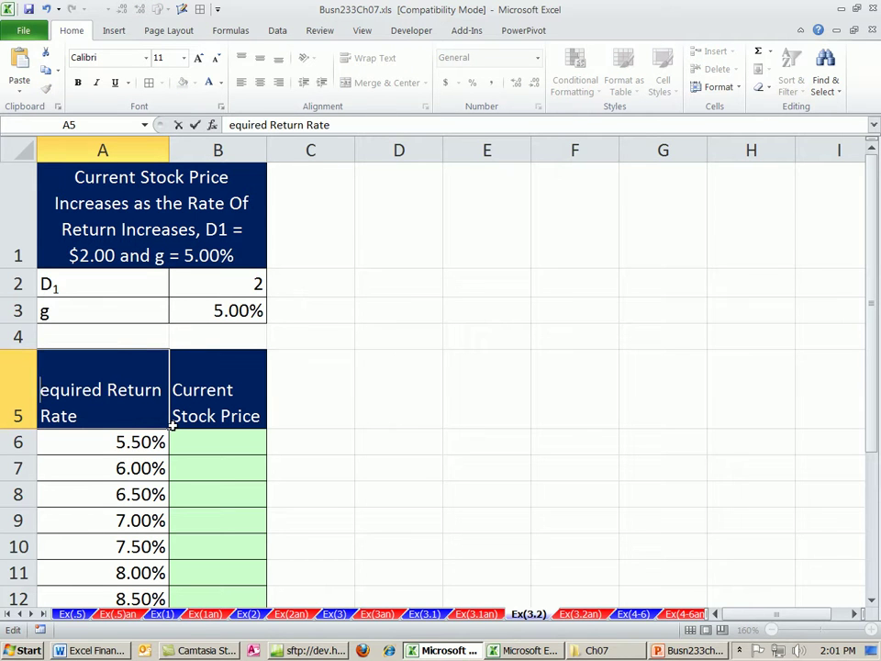
text(R)
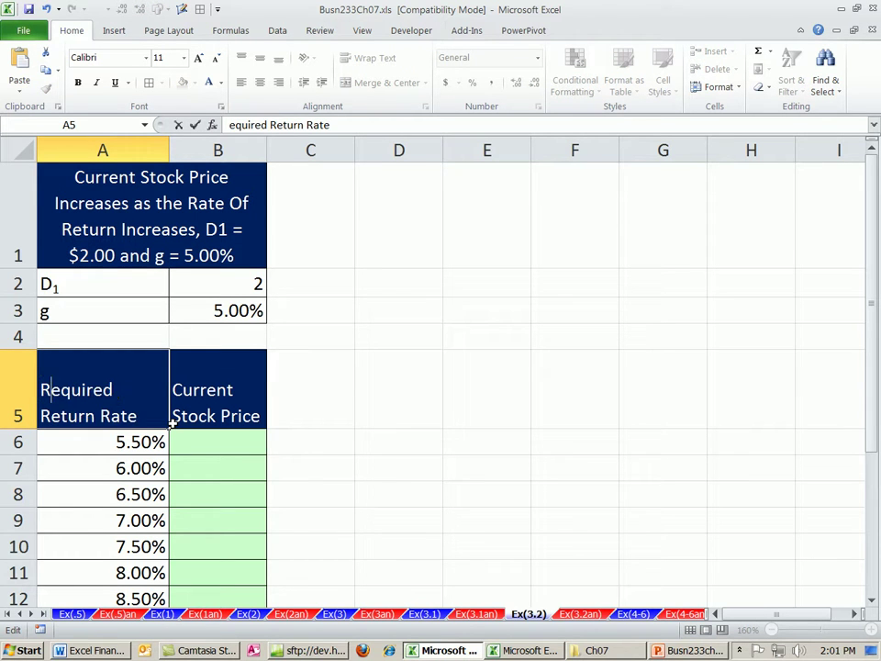
key(Return)
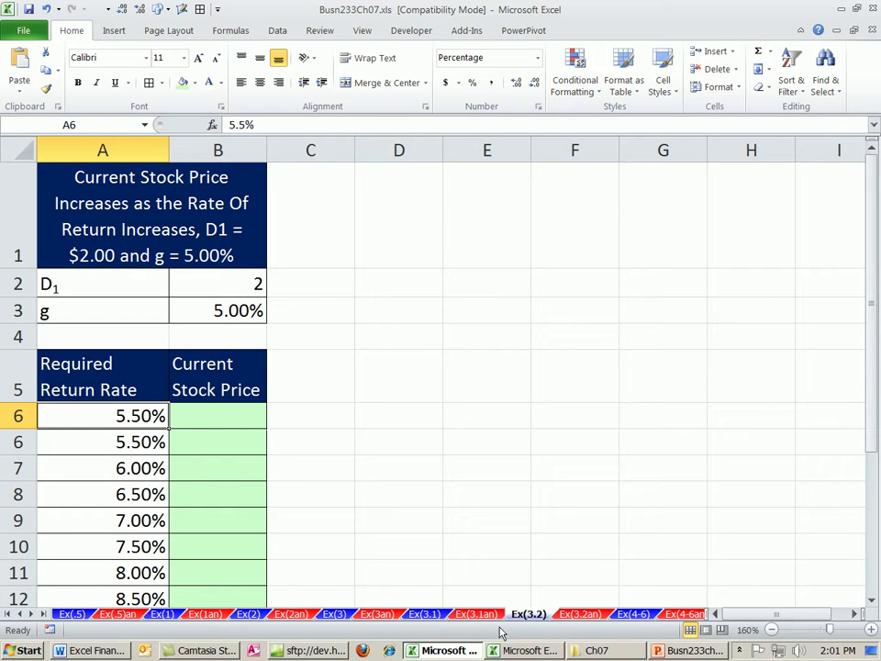
Return to the Ex(3.1) sheet and examine the constant growth rates in column A and the R input in B3
click(437, 615)
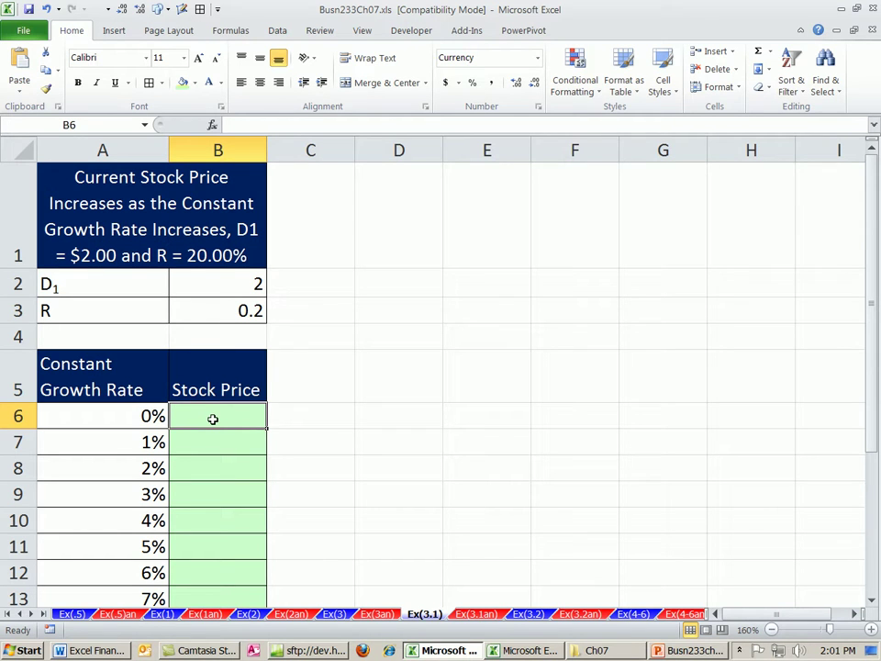
drag(146, 416, 139, 536)
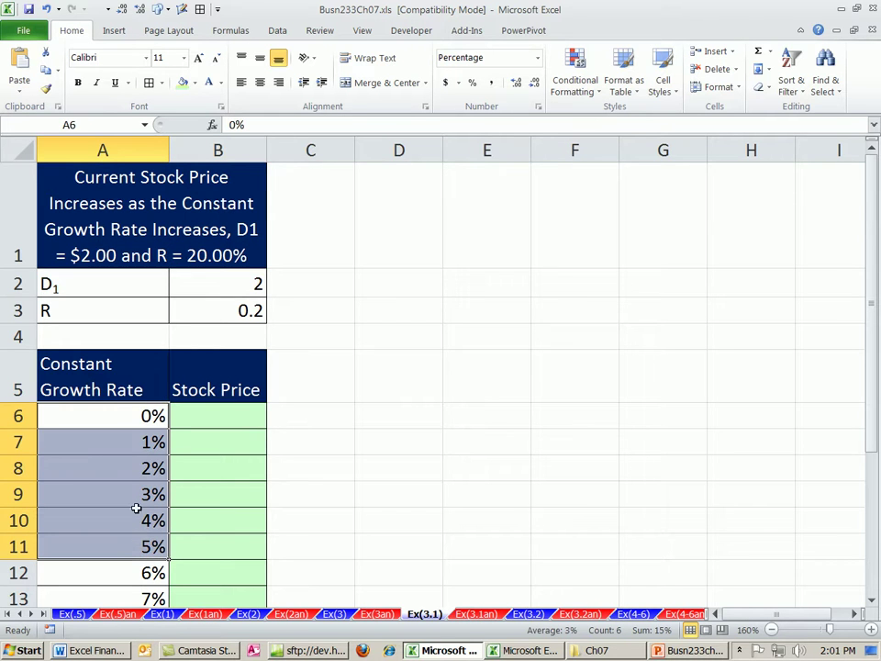
scroll(152, 550, down, 4)
scroll(157, 550, up, 4)
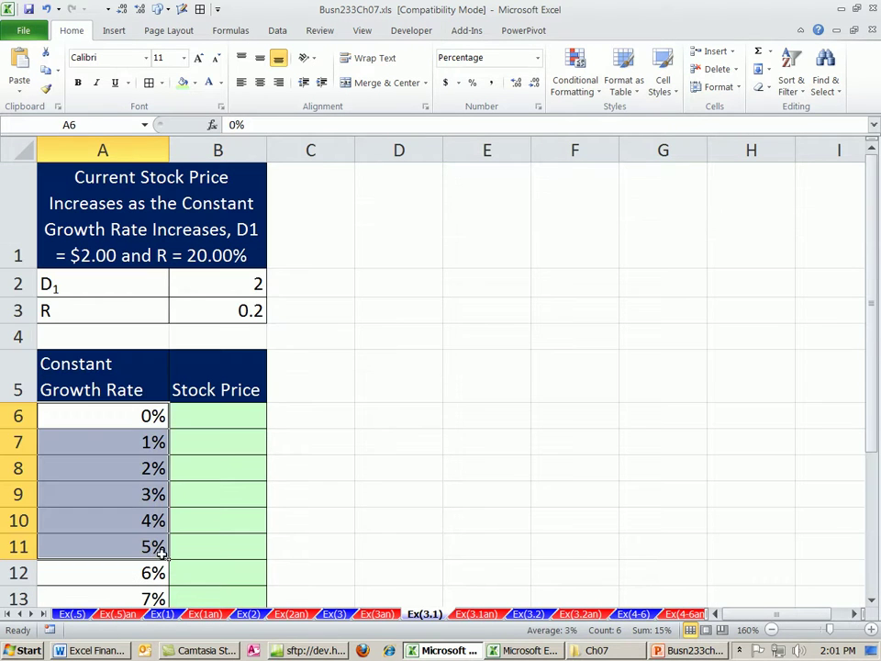
click(215, 419)
click(145, 419)
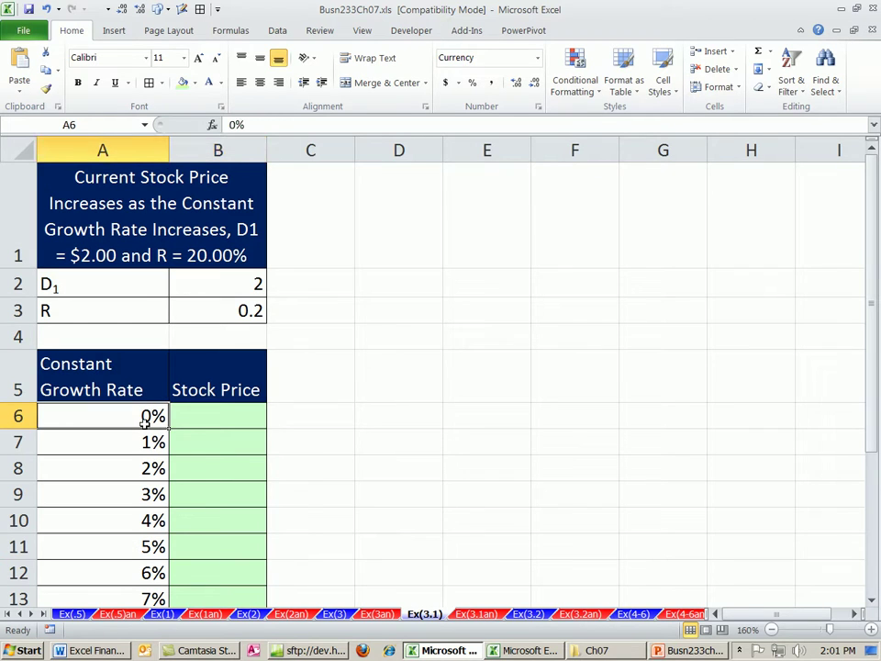
click(211, 314)
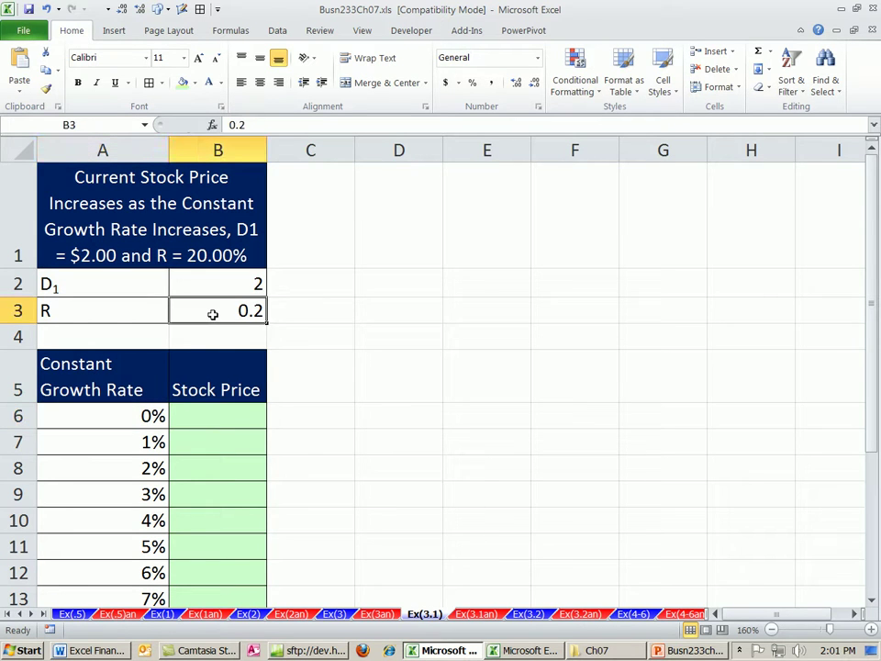
Enter the stock price formula =$B$2/($B$3-A6) in cell B6, with absolute references to D1 and R
click(221, 420)
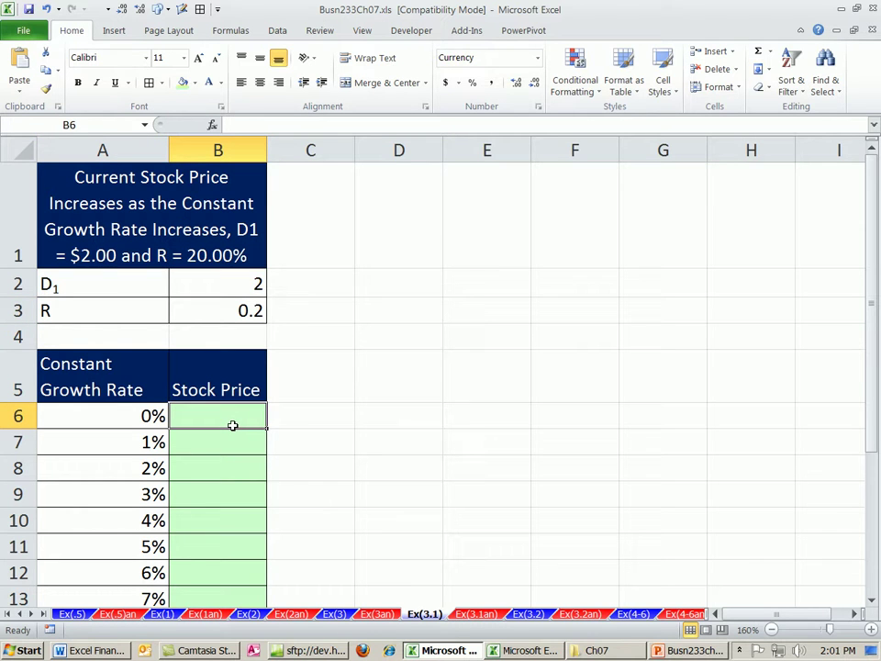
text(=)
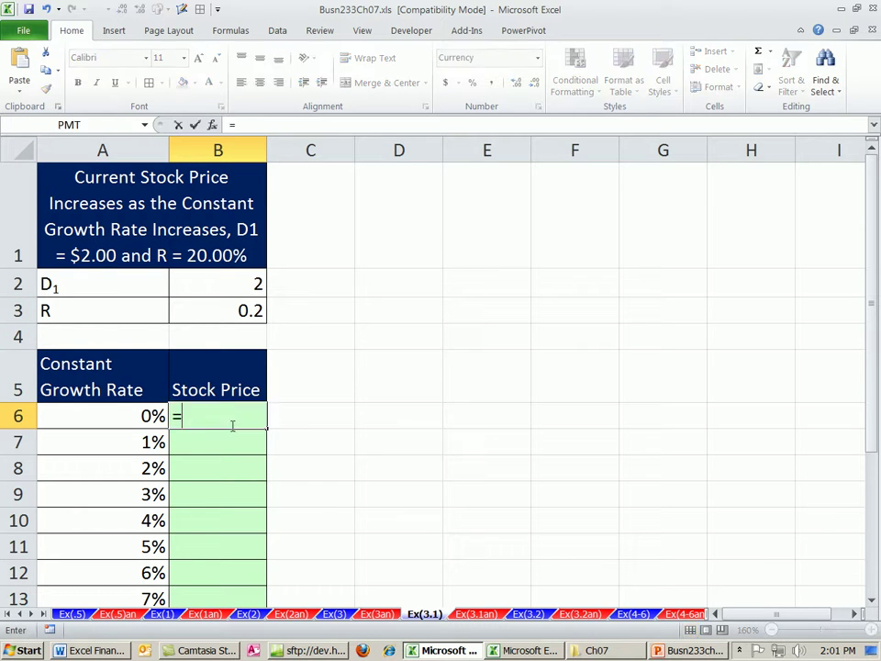
click(231, 283)
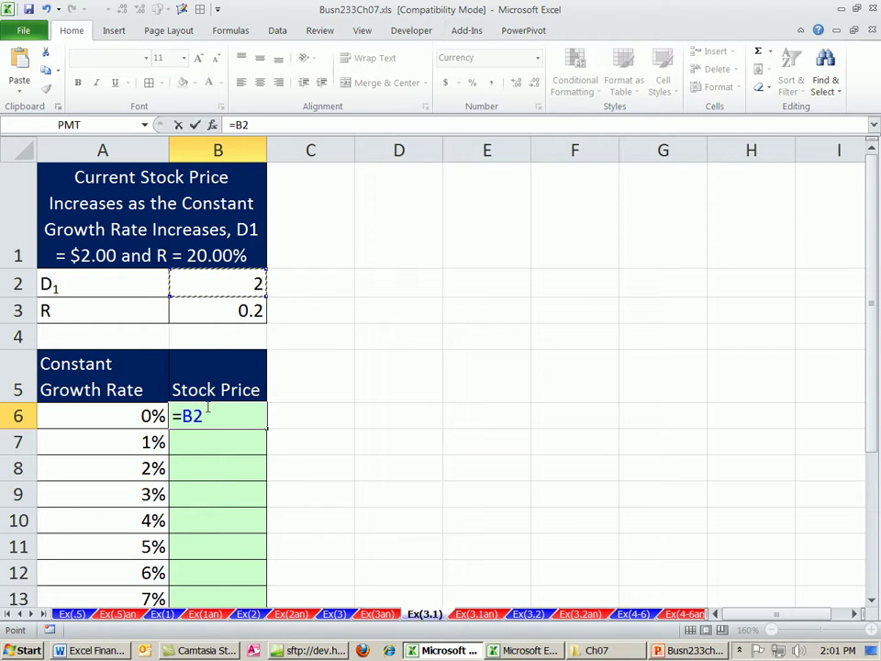
key(F4)
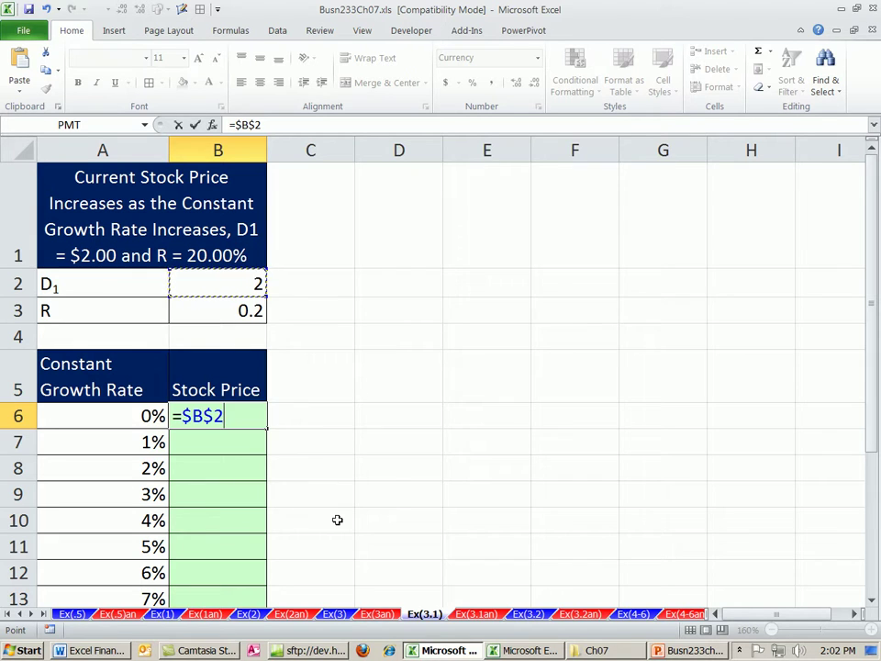
text(/()
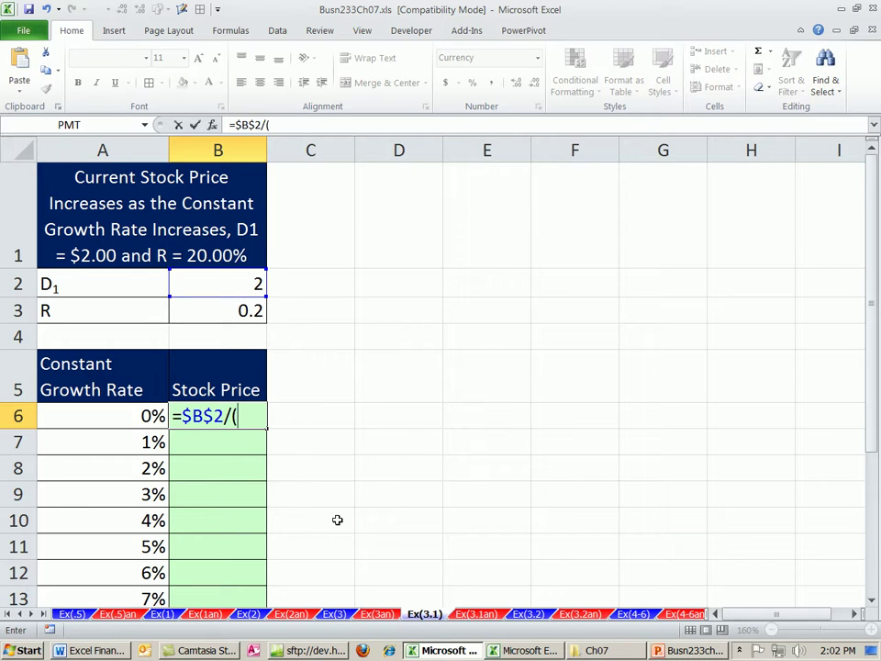
click(220, 309)
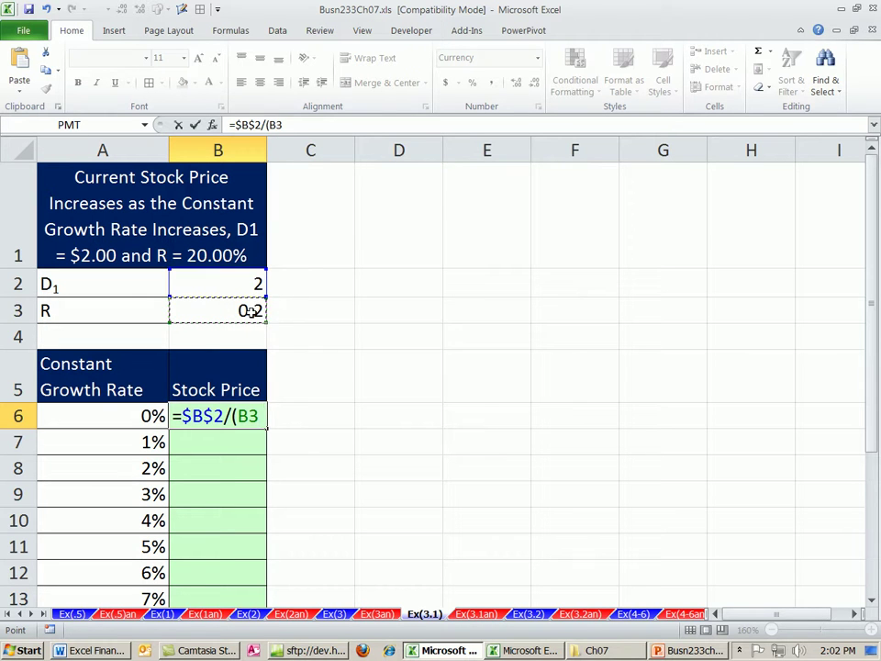
key(F4)
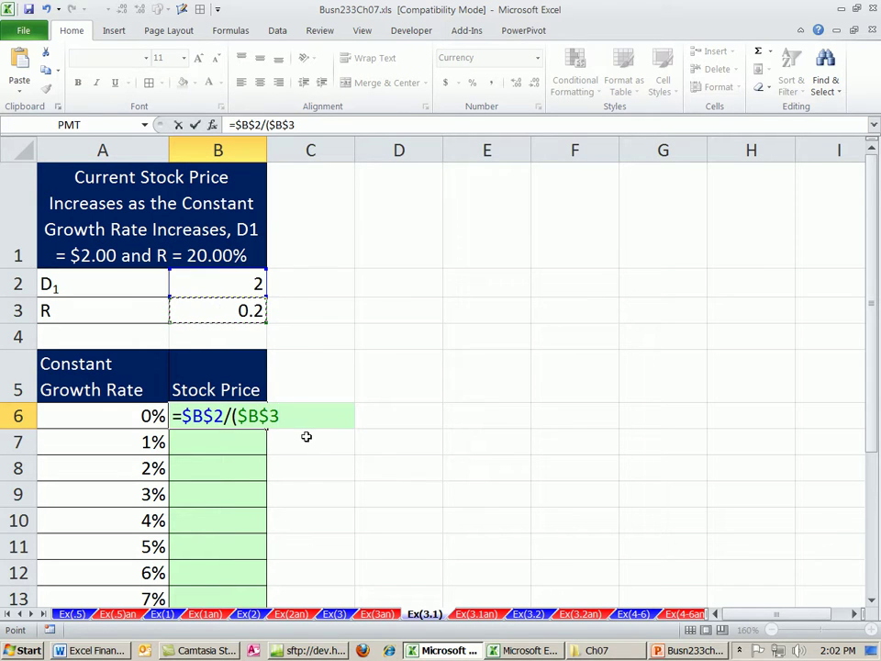
text(-)
click(148, 414)
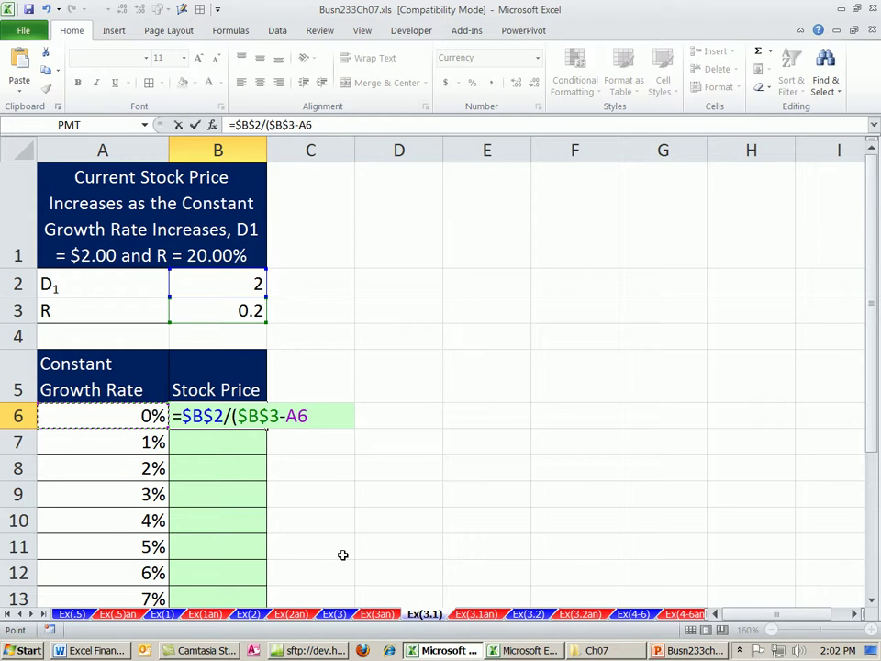
text())
key(ctrl+Return)
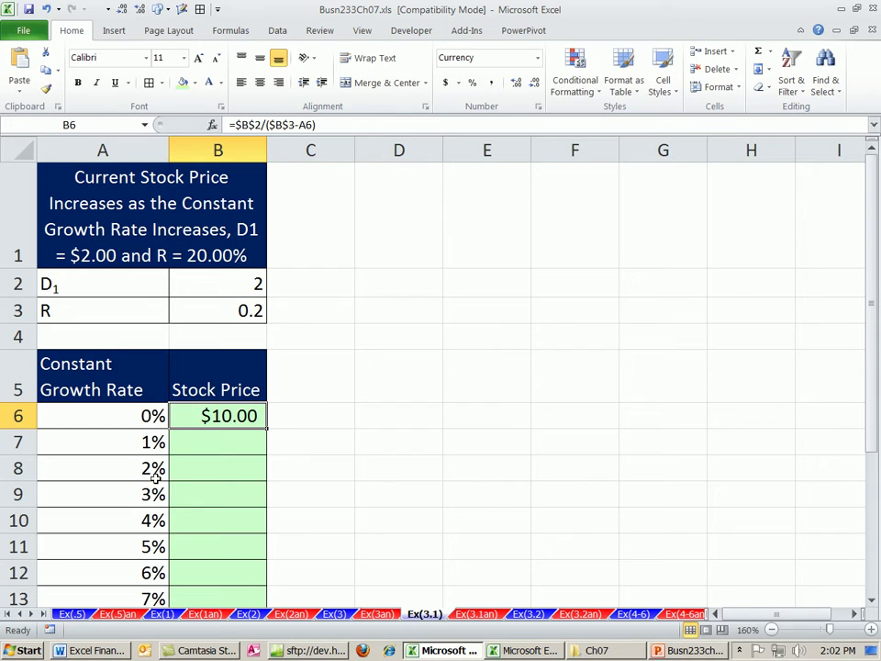
Fill the stock price formula from B6 down through B25 and review the prices against the growth rates
double_click(267, 427)
scroll(288, 443, down, 3)
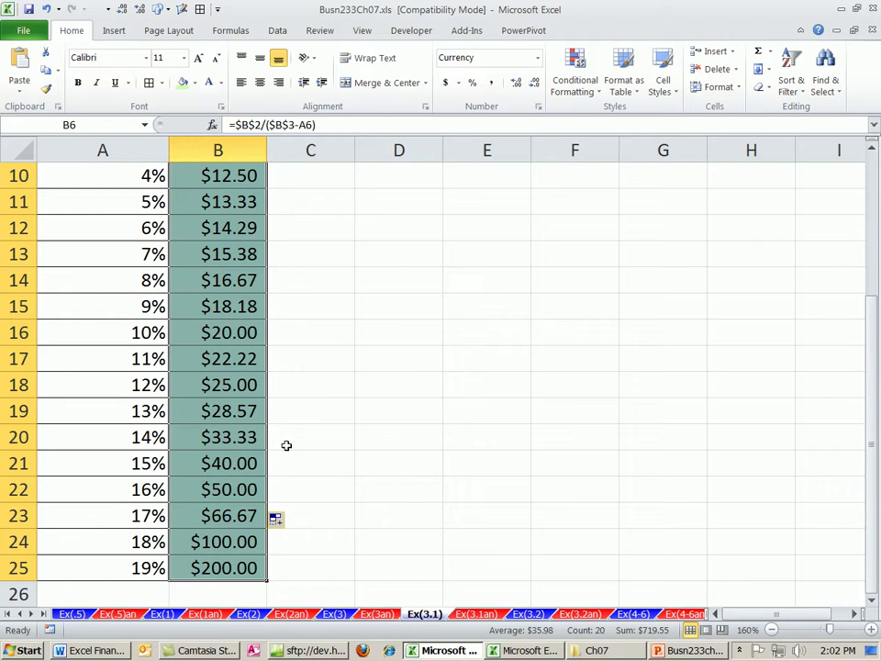
scroll(228, 342, up, 1)
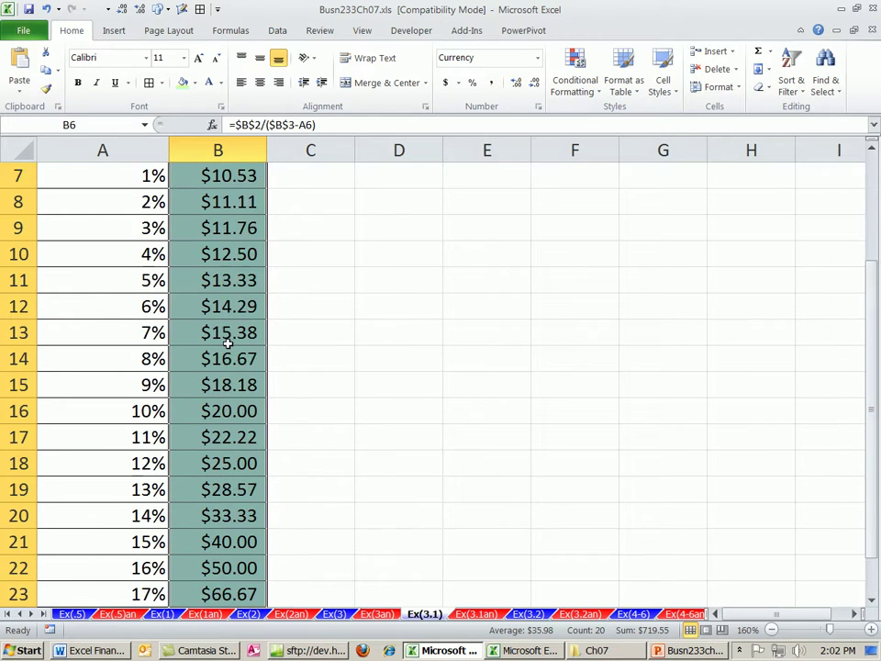
scroll(230, 342, up, 2)
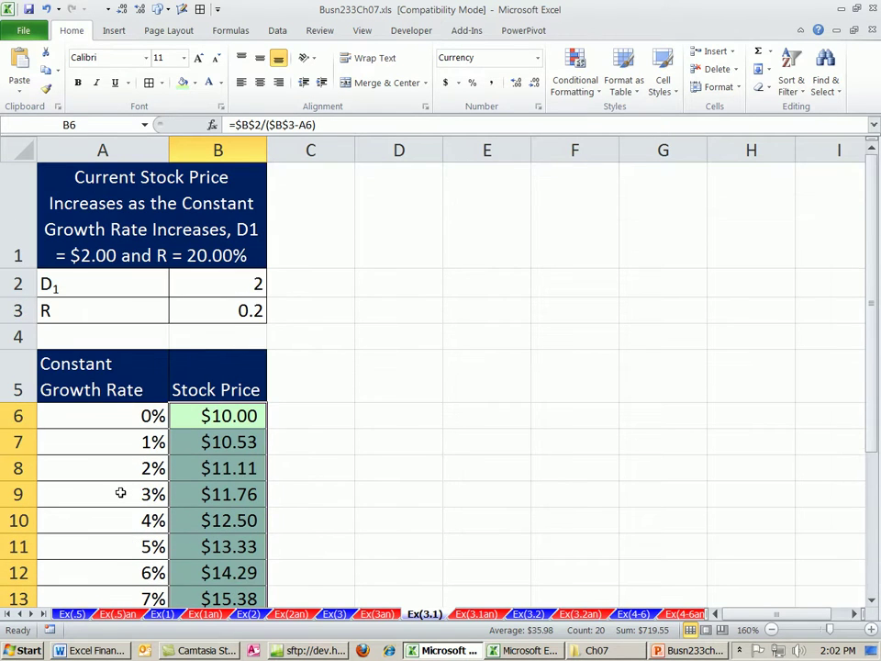
scroll(160, 510, down, 2)
scroll(157, 508, down, 1)
scroll(157, 496, up, 3)
Insert a scatter chart with smooth lines and no markers from the whole growth rate and stock price table, headings included
drag(94, 389, 204, 520)
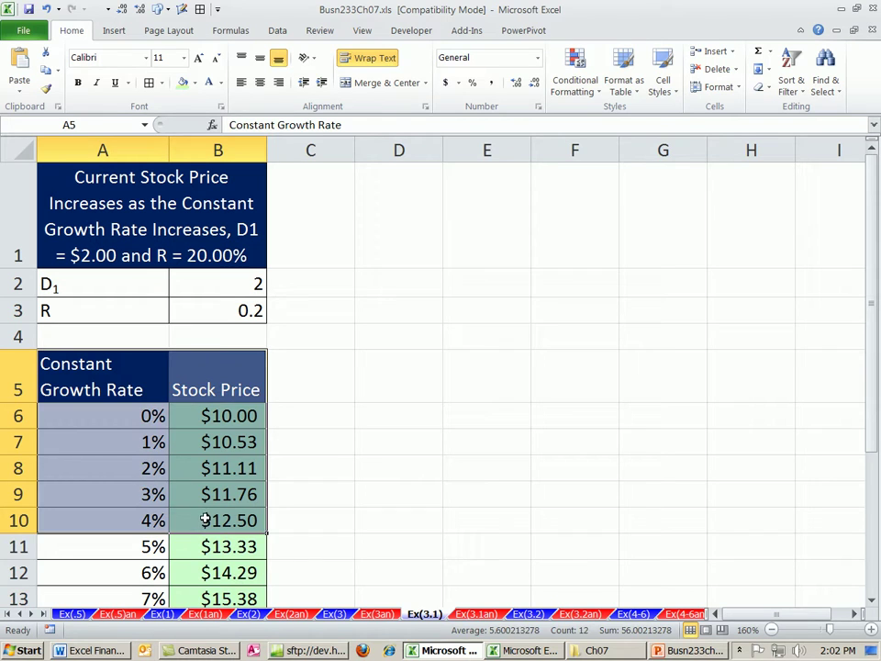
click(126, 364)
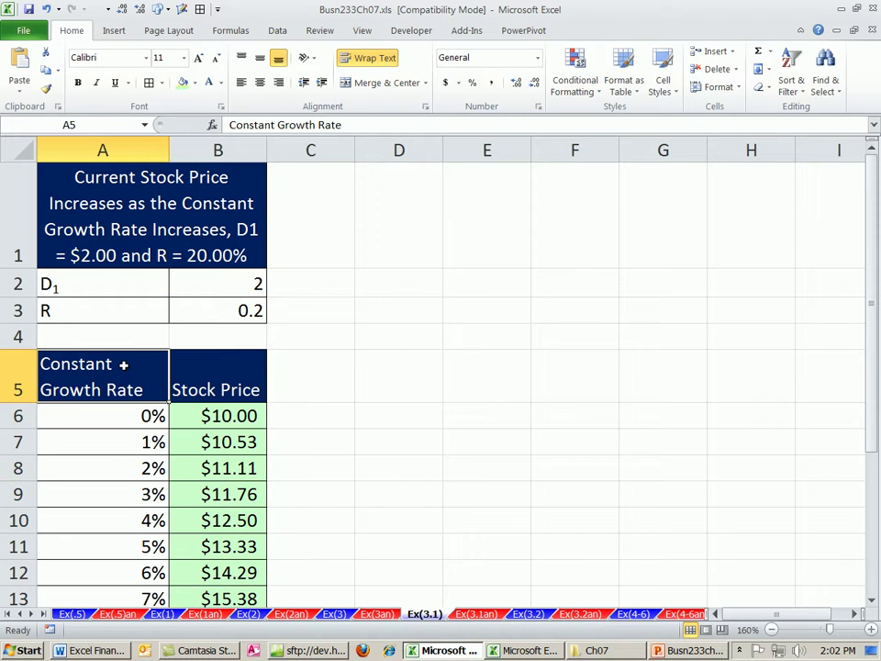
key(ctrl+a)
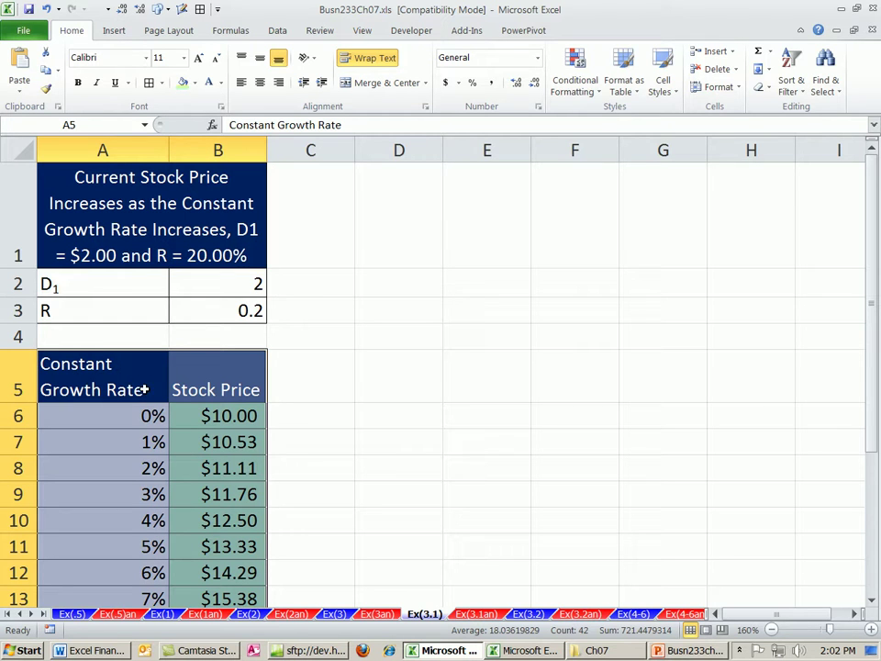
click(119, 34)
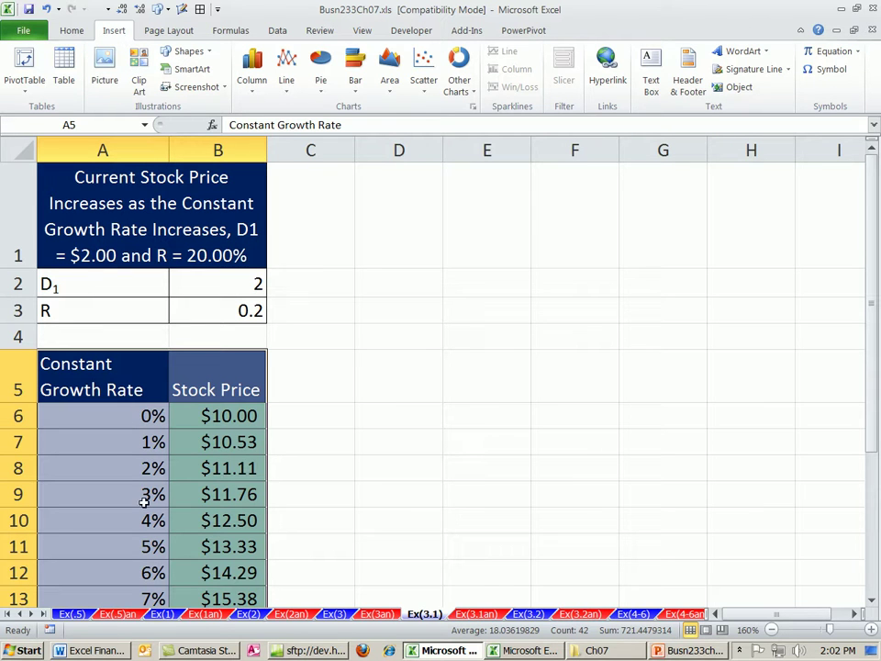
click(425, 94)
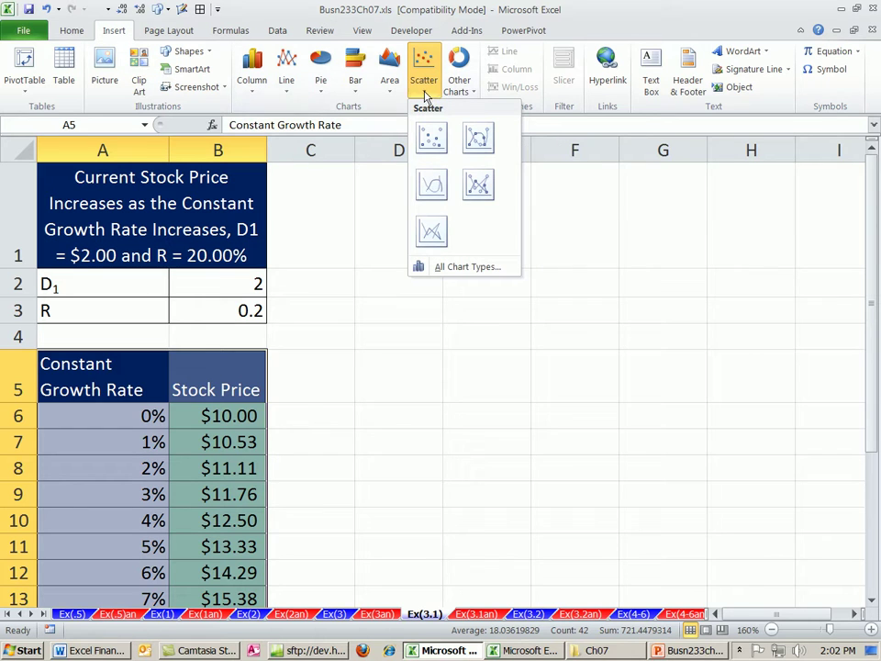
click(431, 188)
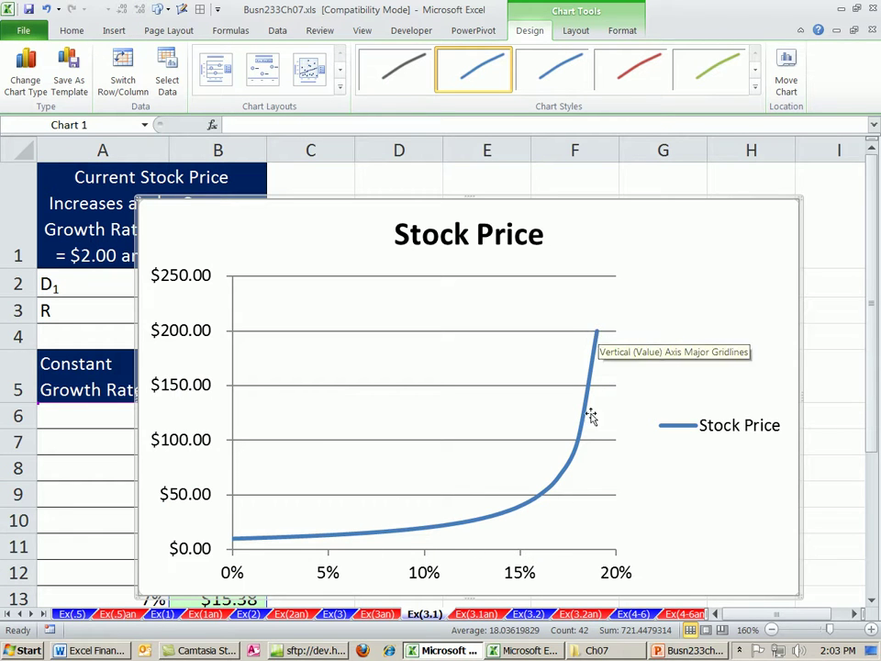
Delete the legend from the Stock Price chart
mouse_move(590, 372)
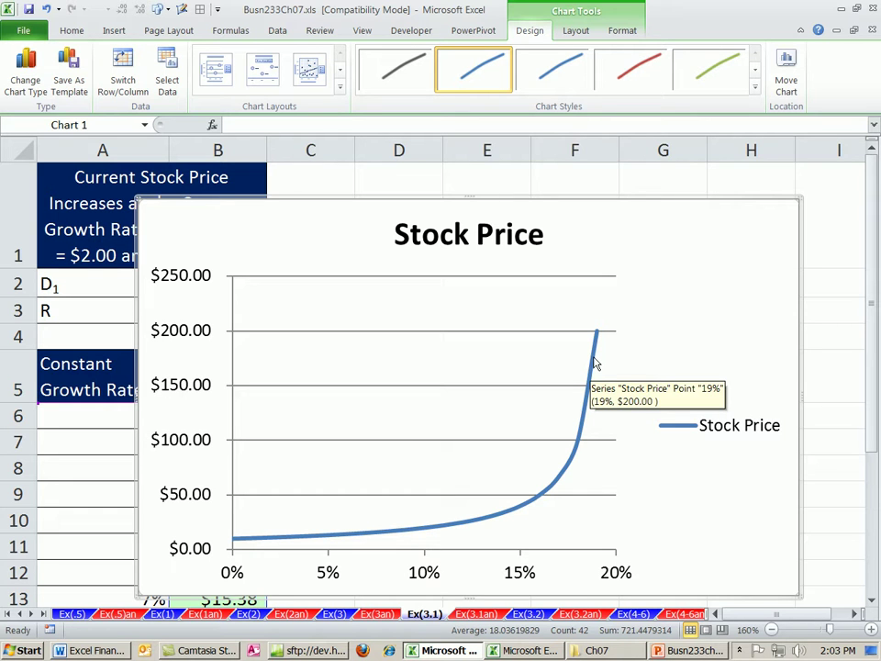
click(728, 435)
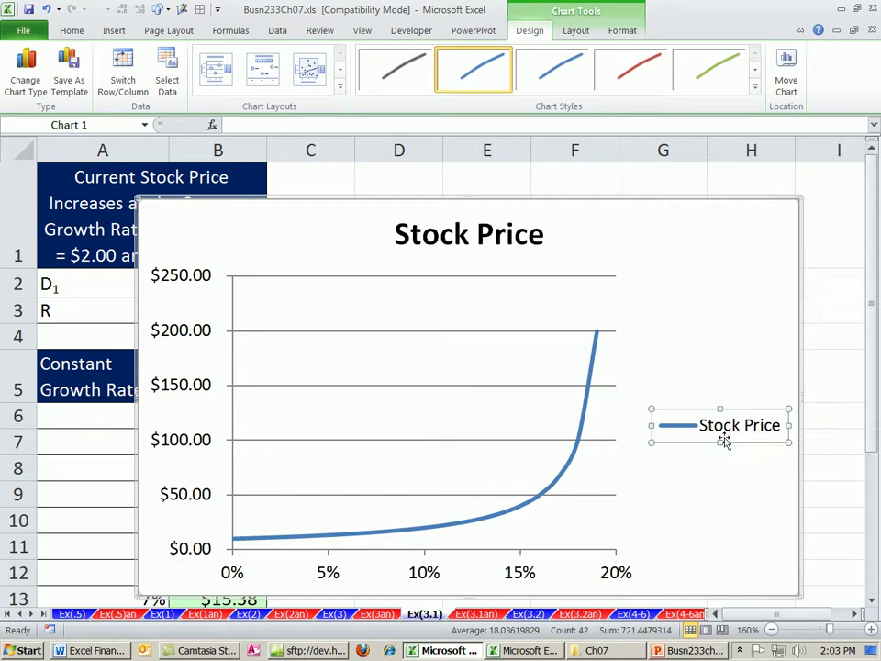
key(Delete)
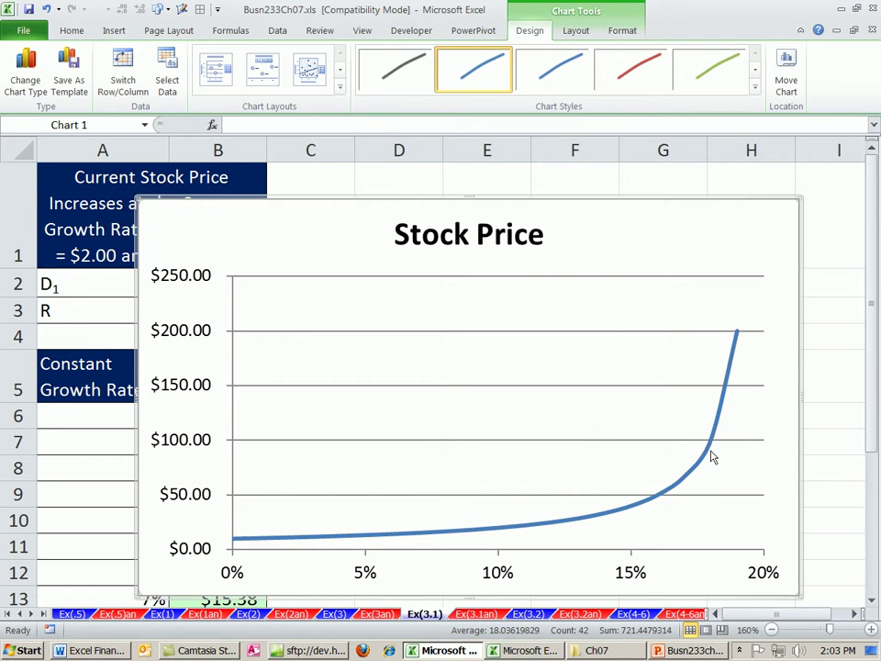
Shrink the chart from its upper-left corner and move it beside the table so columns A and B are uncovered
click(135, 196)
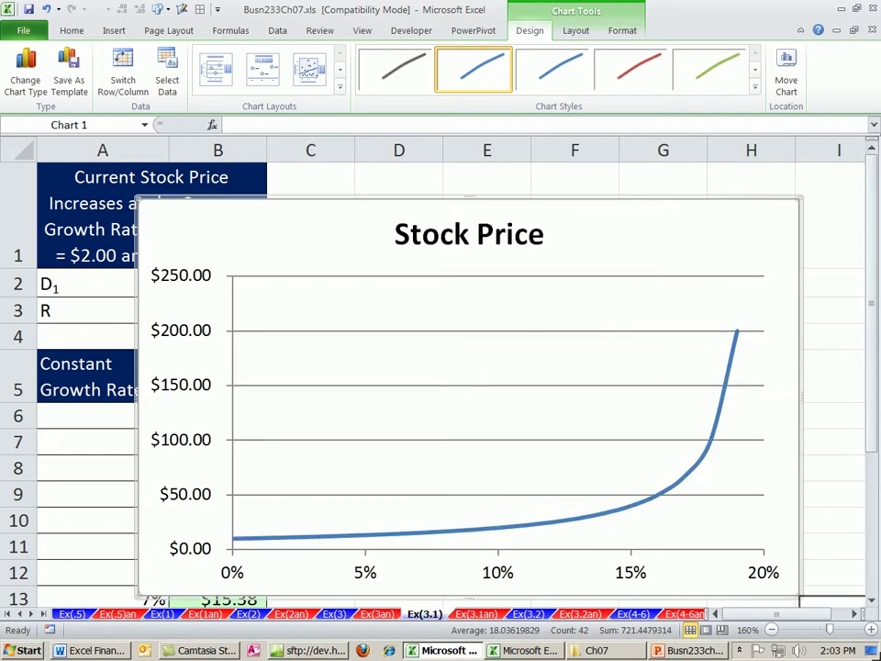
drag(870, 621, 249, 268)
drag(757, 619, 725, 617)
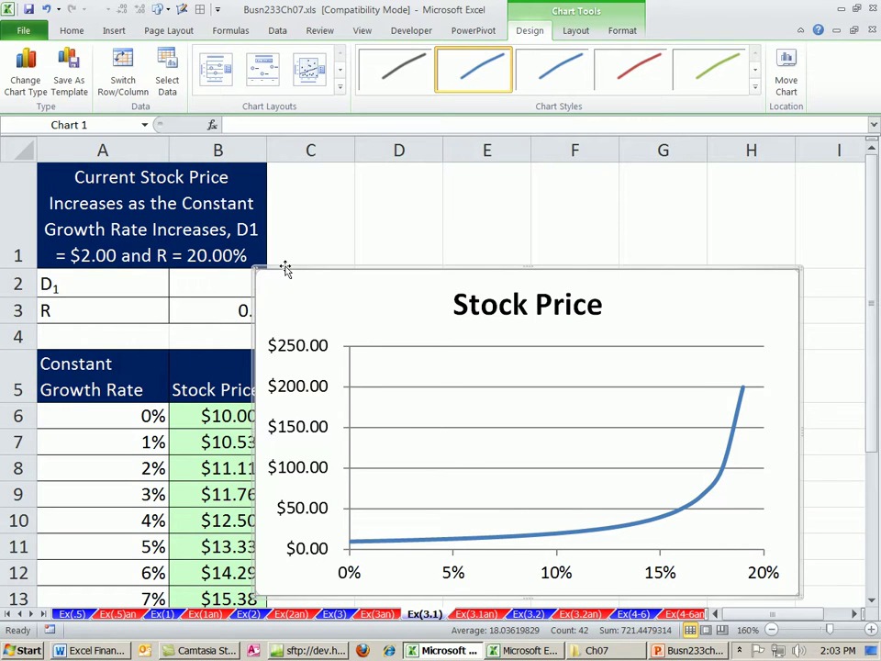
drag(289, 267, 356, 236)
Link the chart title to cell A1 so it shows the stock price and growth rate heading
click(522, 276)
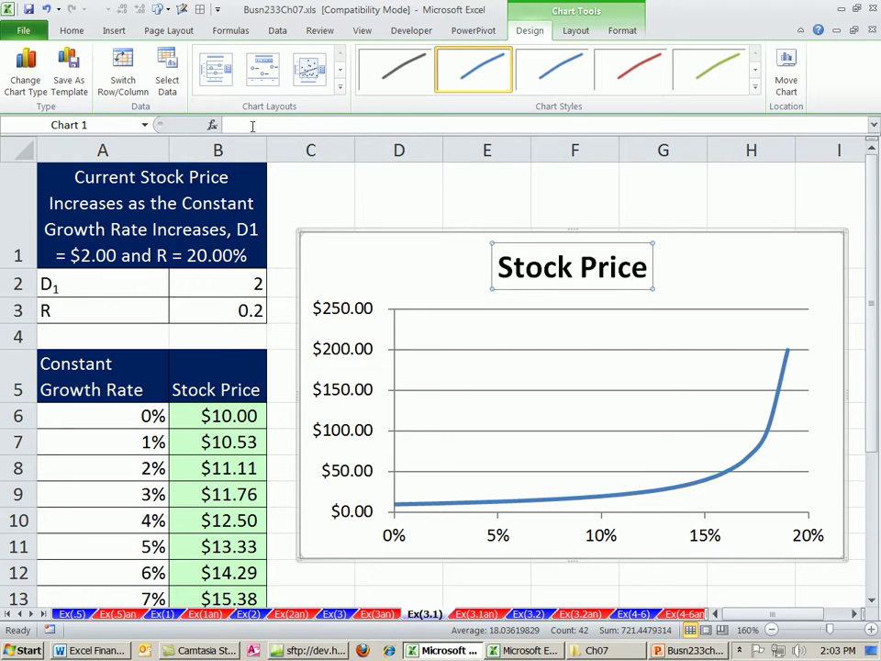
click(291, 122)
click(292, 124)
text(=)
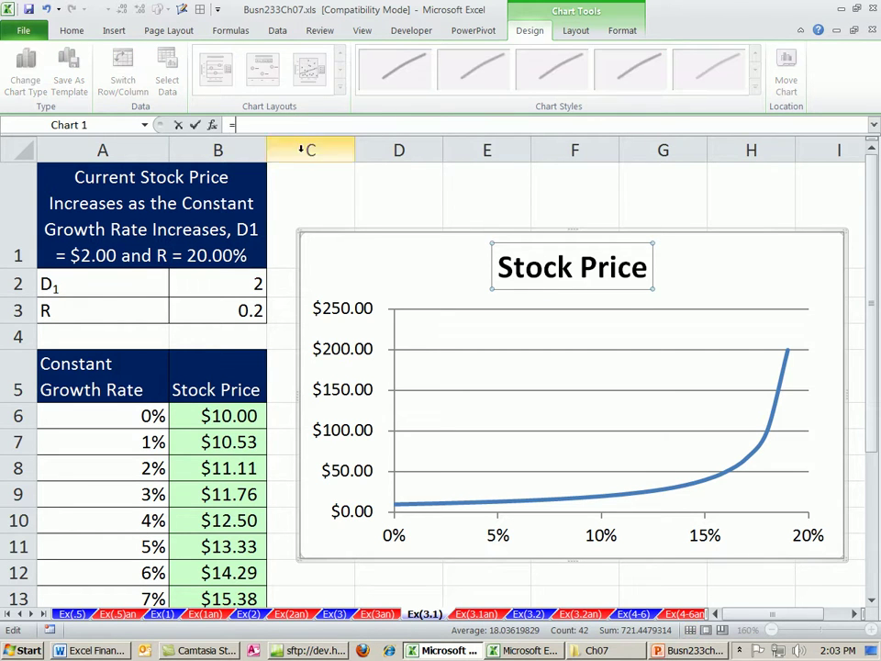
click(115, 197)
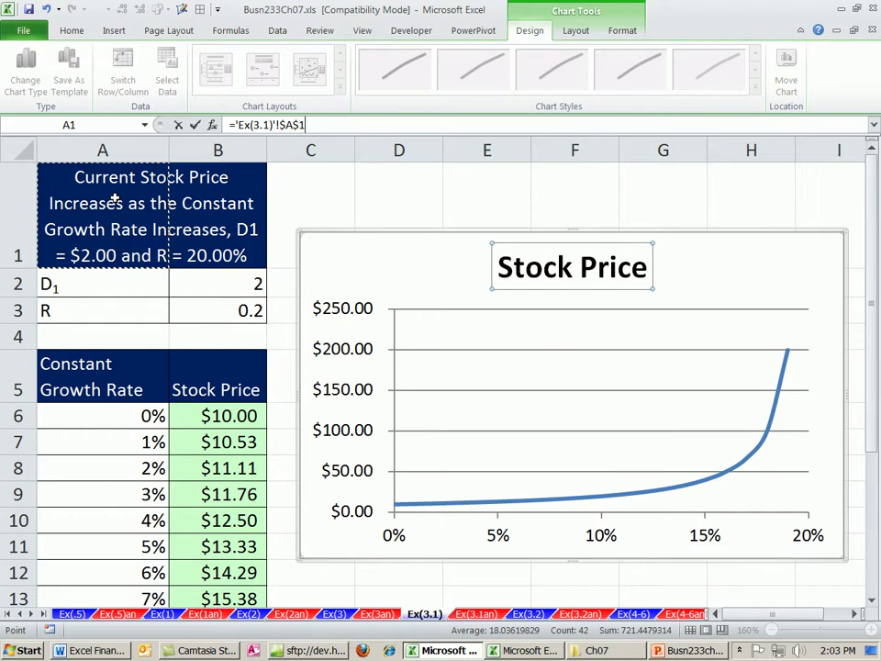
key(Return)
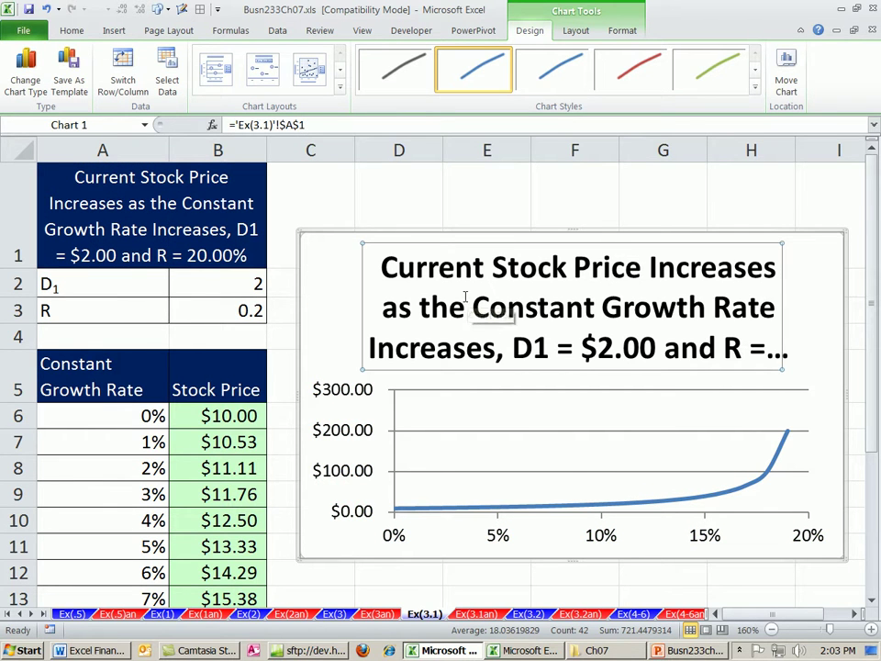
Set the chart title's font size to 12
click(72, 32)
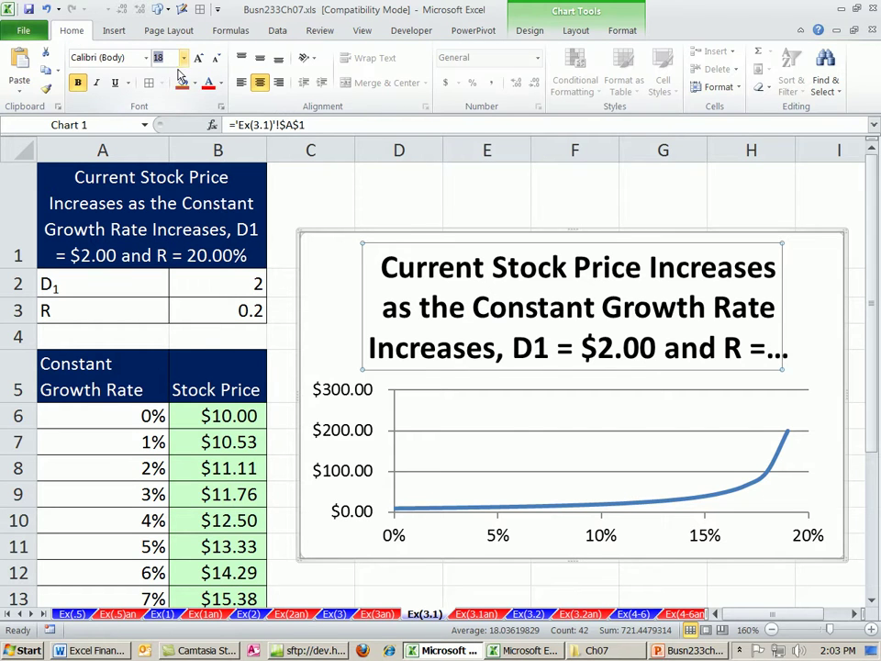
text(12)
key(Return)
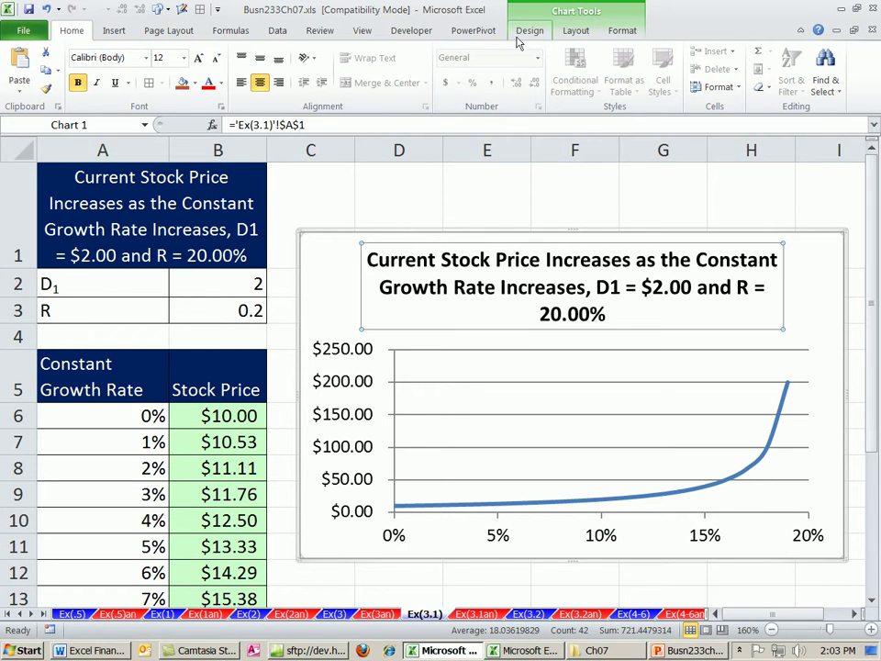
Add a horizontal axis title below the axis and link it to the Constant Growth Rate heading in A5
click(578, 33)
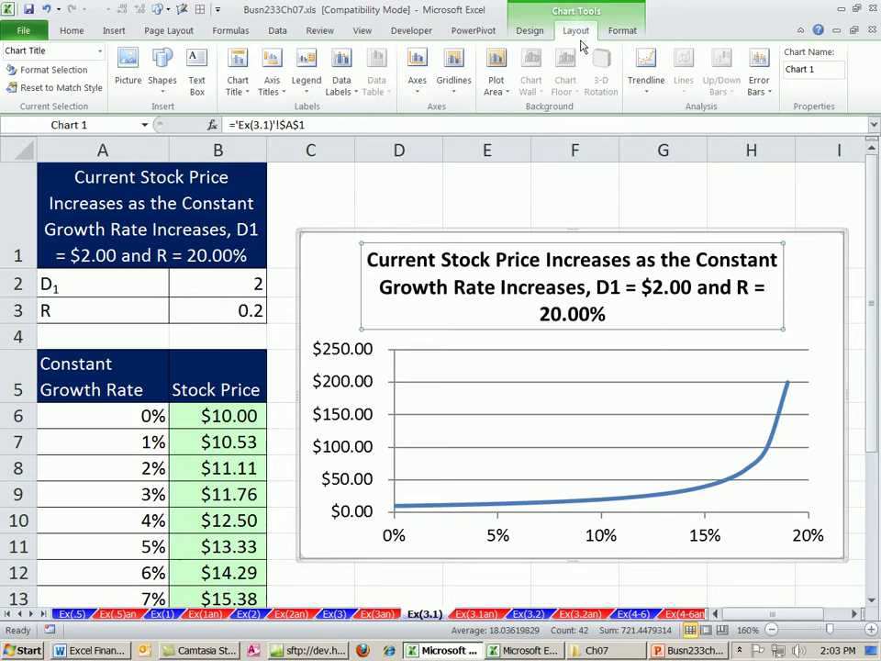
click(286, 96)
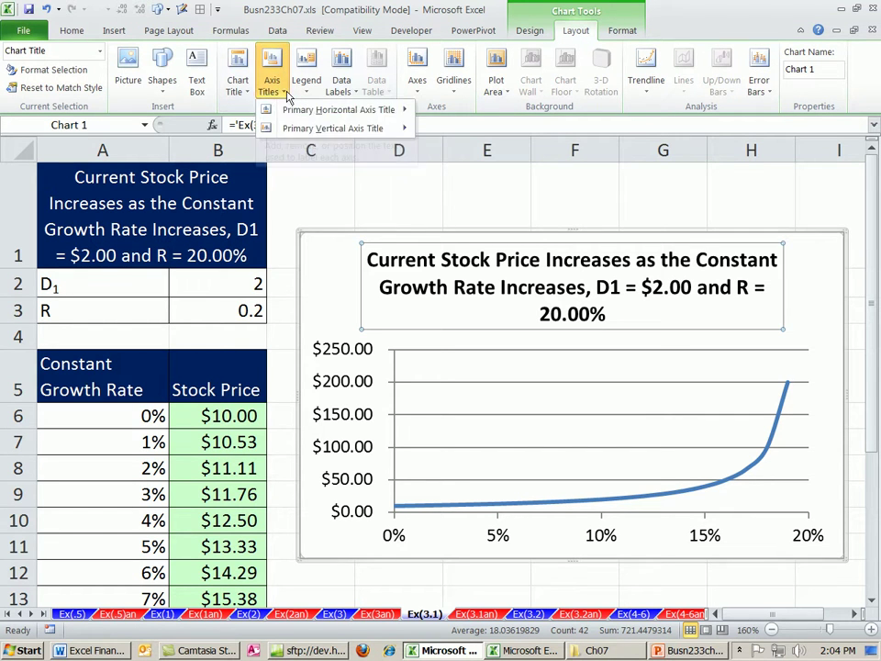
mouse_move(303, 111)
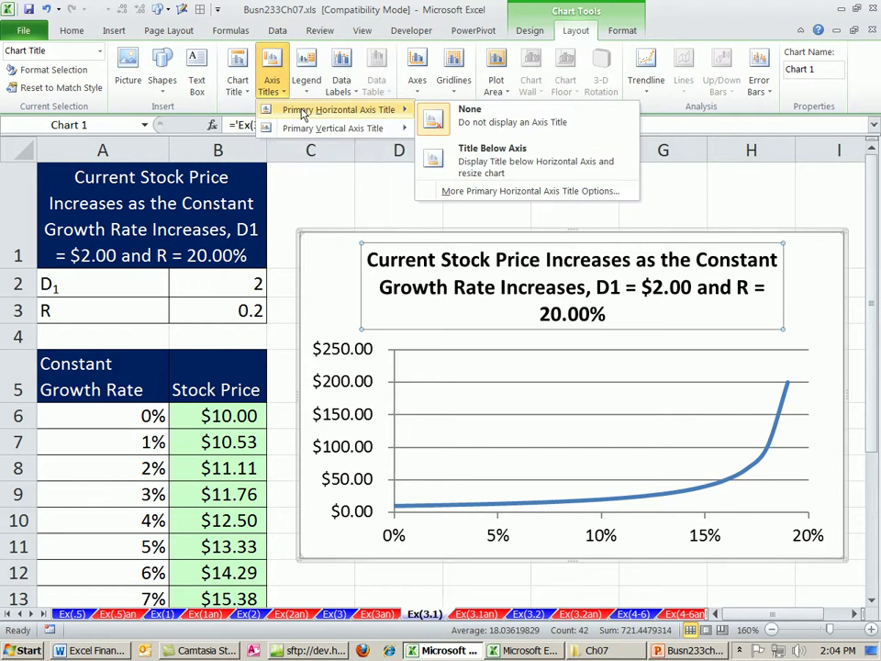
click(503, 168)
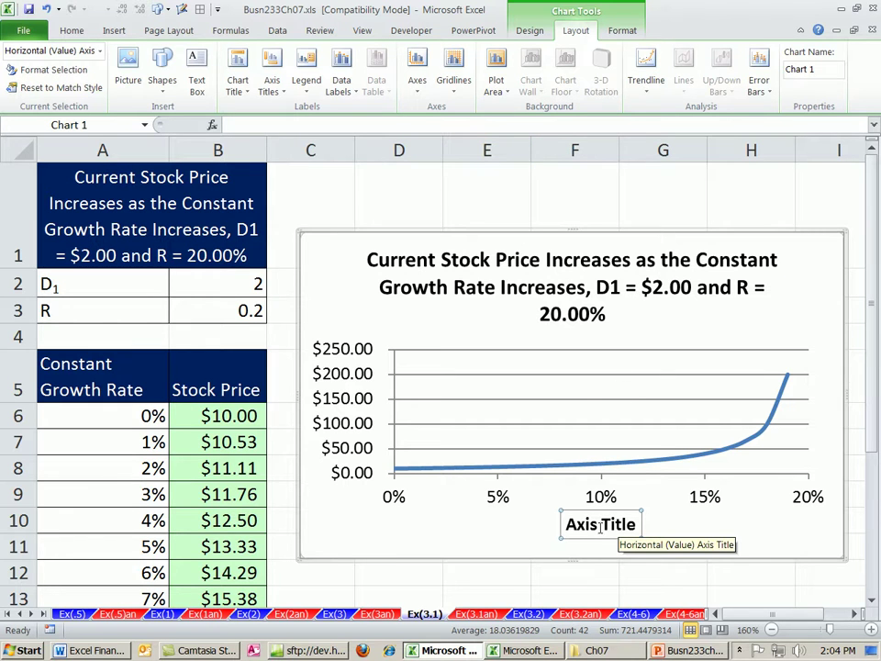
text(=)
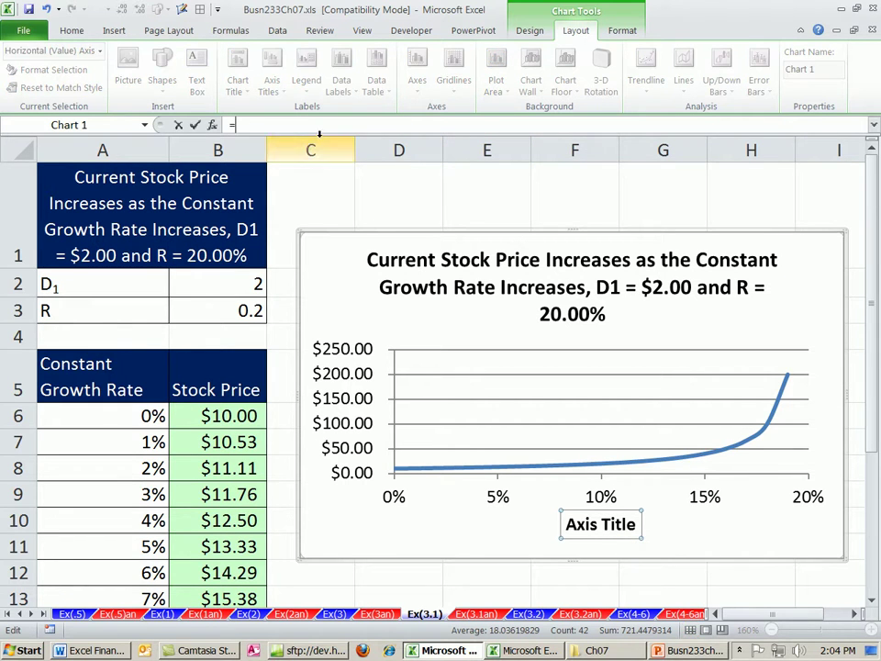
click(119, 389)
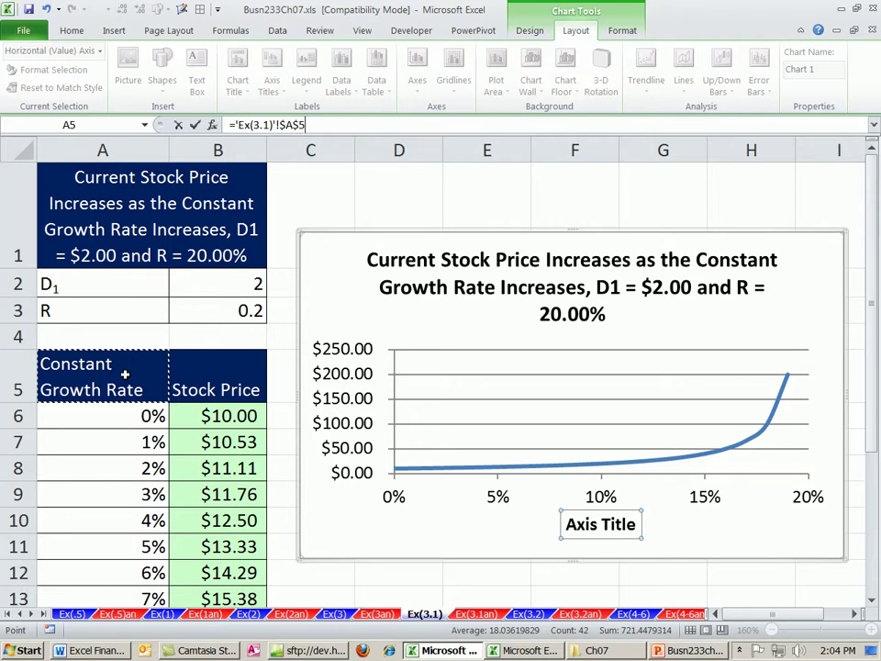
key(Return)
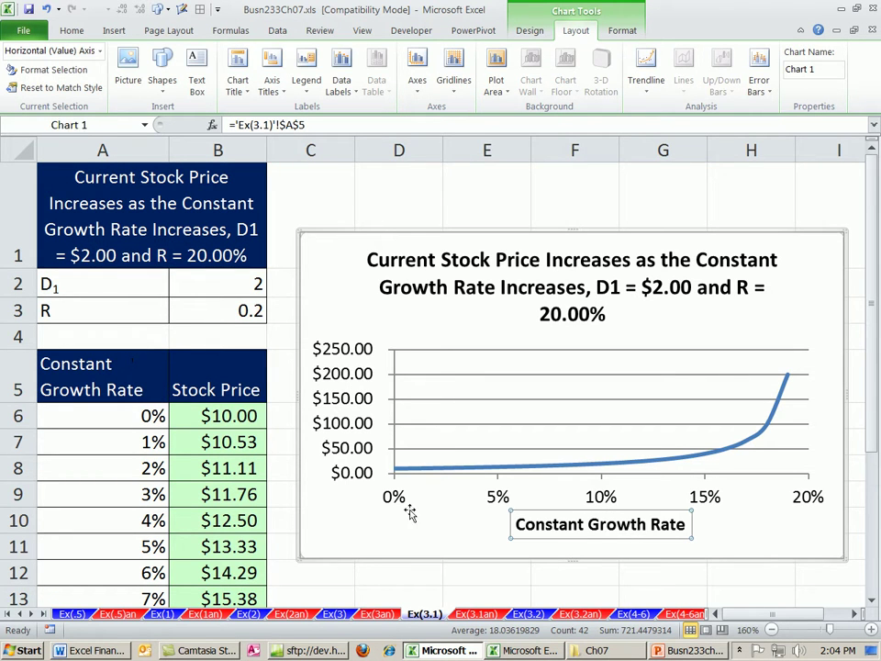
Add a vertical axis title with vertical text and link it to the Stock Price heading in B5
click(283, 90)
mouse_move(349, 127)
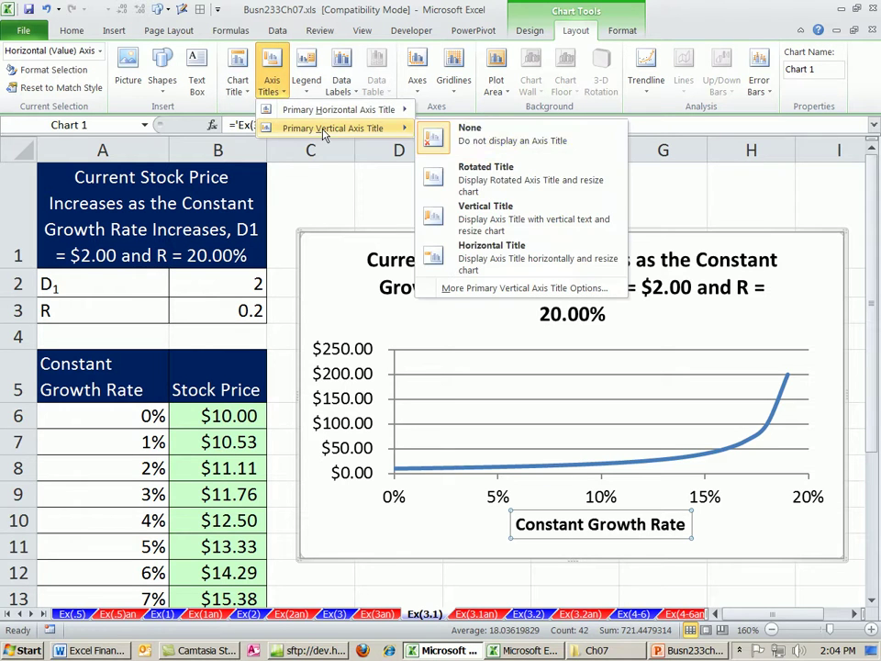
click(437, 220)
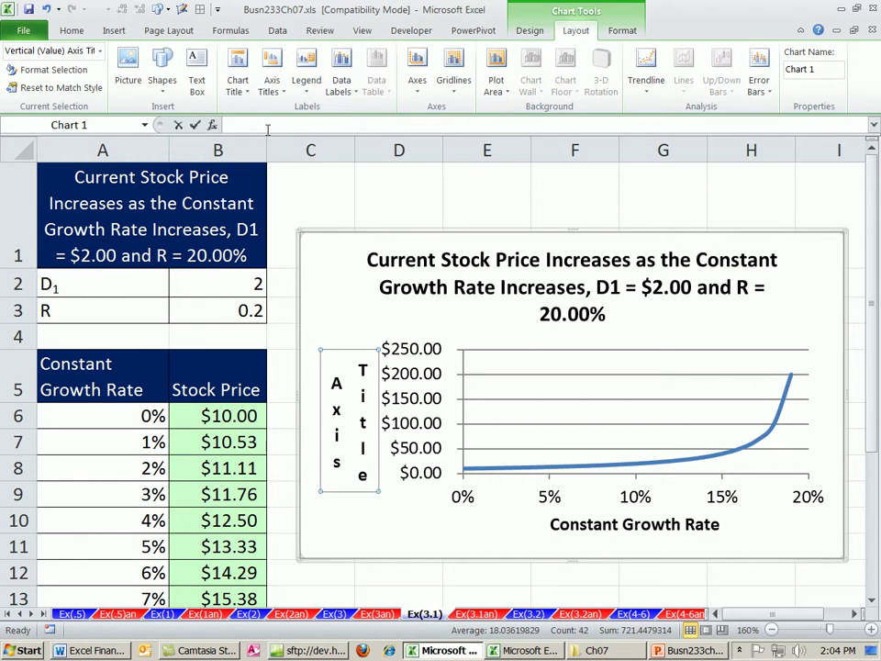
click(267, 126)
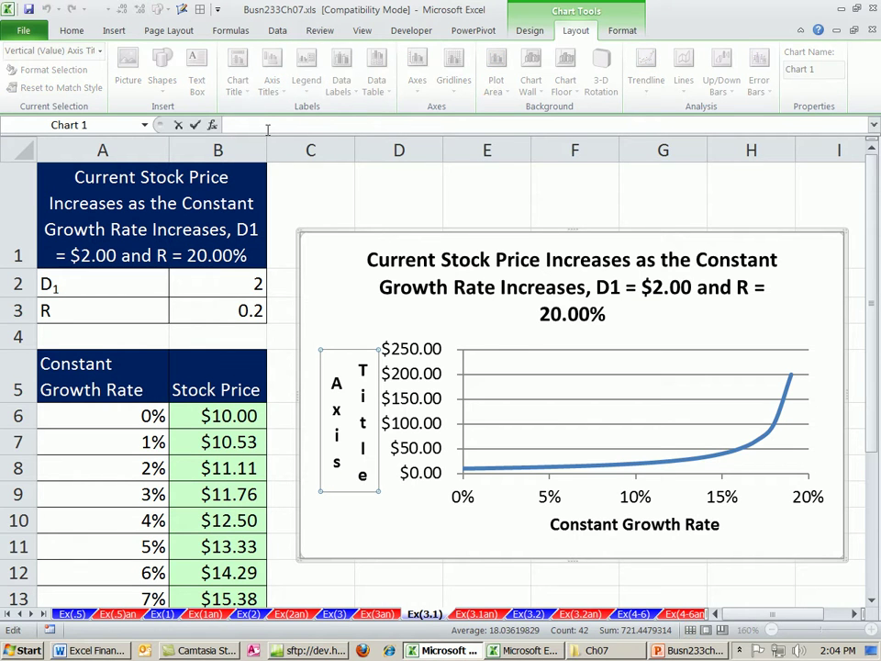
text(=)
click(231, 361)
key(Return)
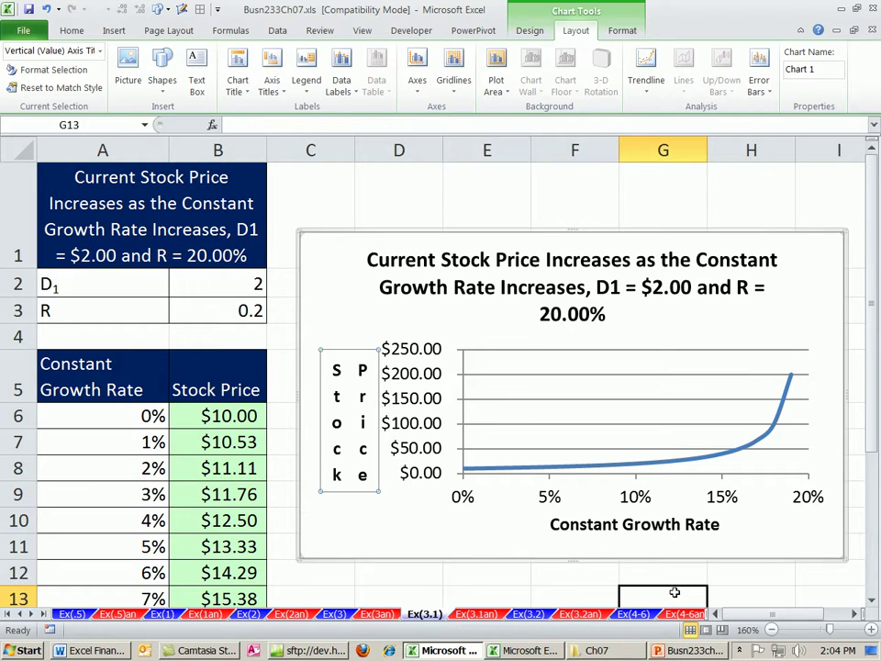
click(674, 590)
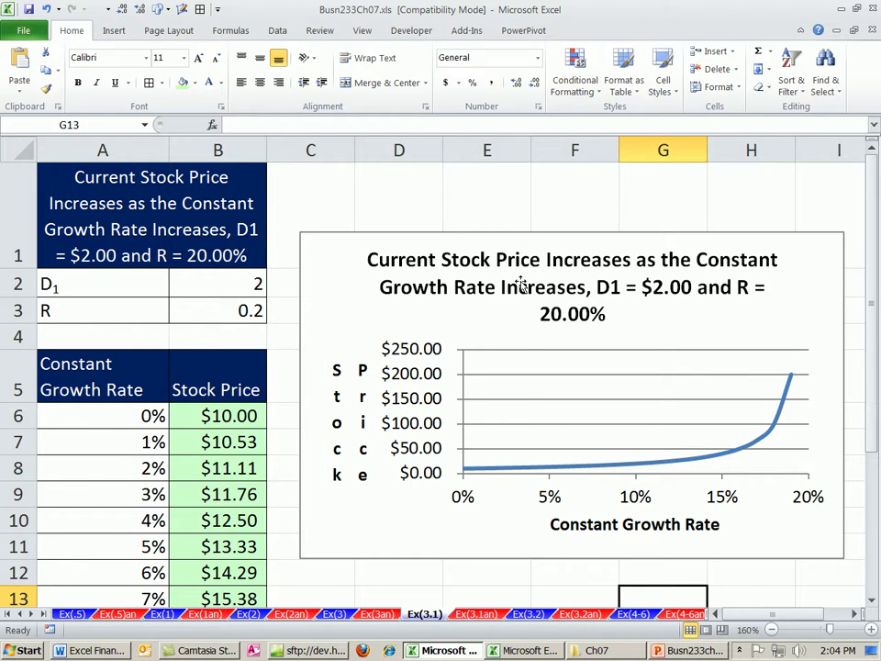
click(482, 260)
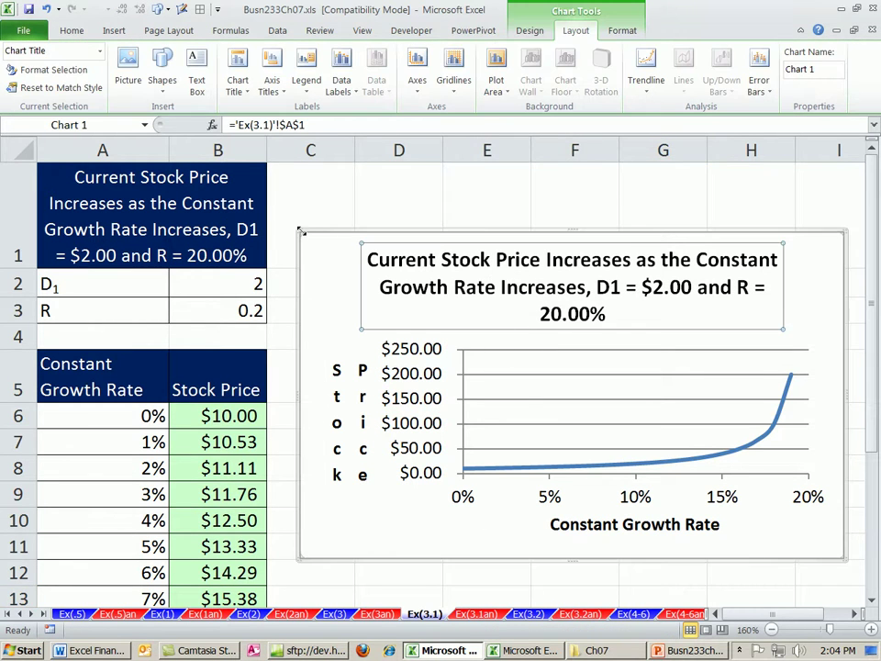
click(676, 579)
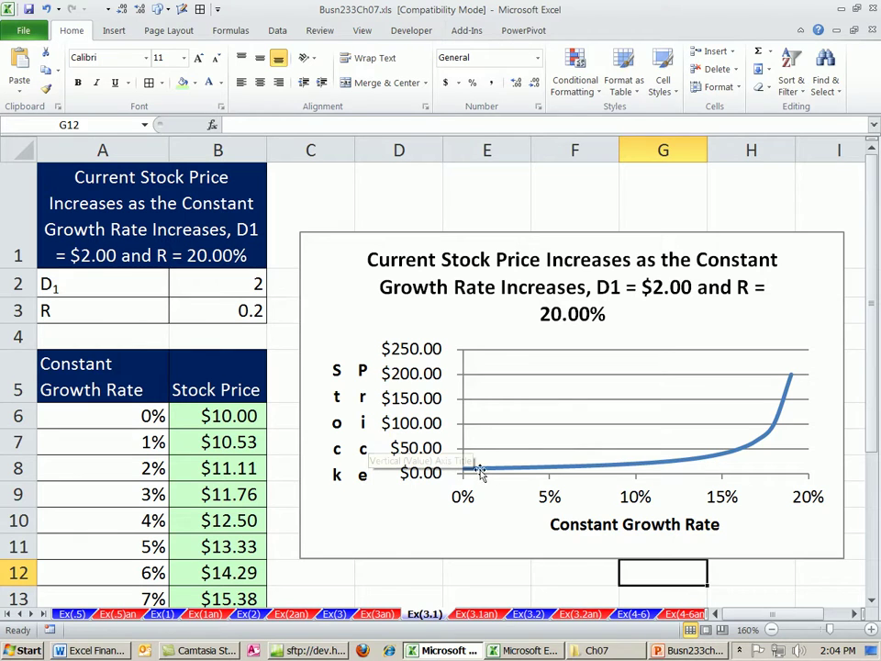
Format the vertical axis values as currency with 0 decimal places
click(418, 408)
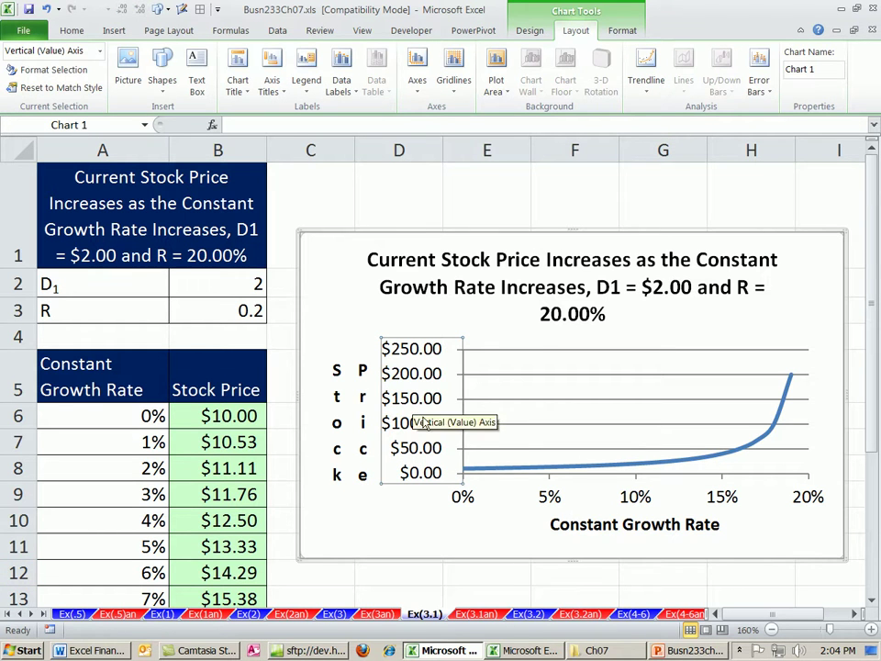
key(ctrl+1)
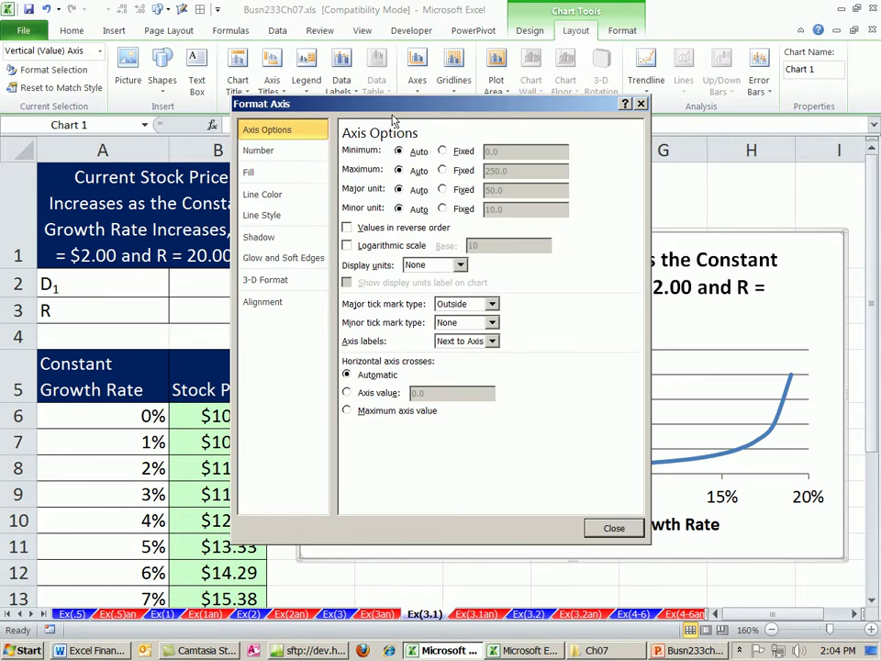
drag(390, 112, 380, 129)
click(252, 168)
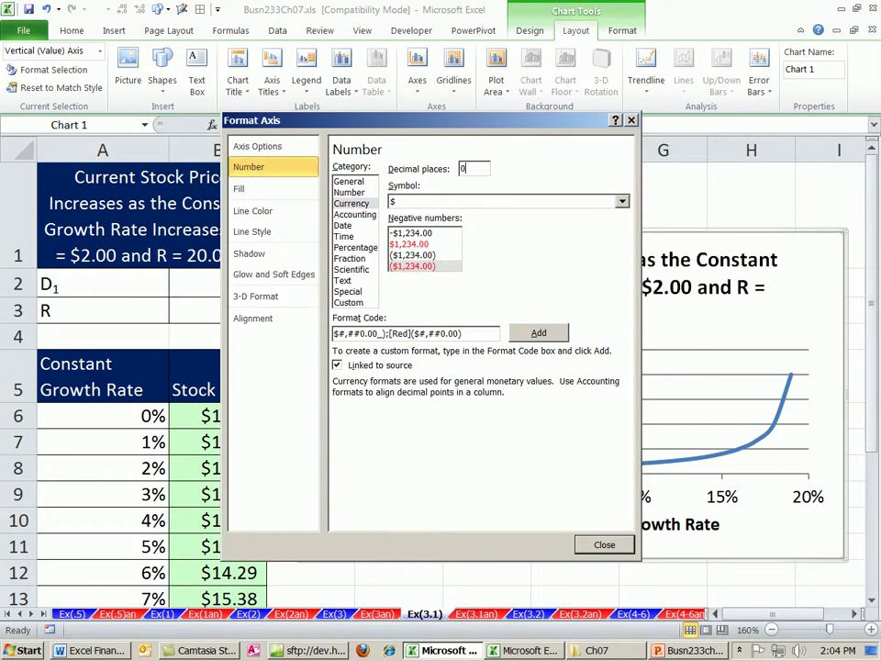
click(605, 545)
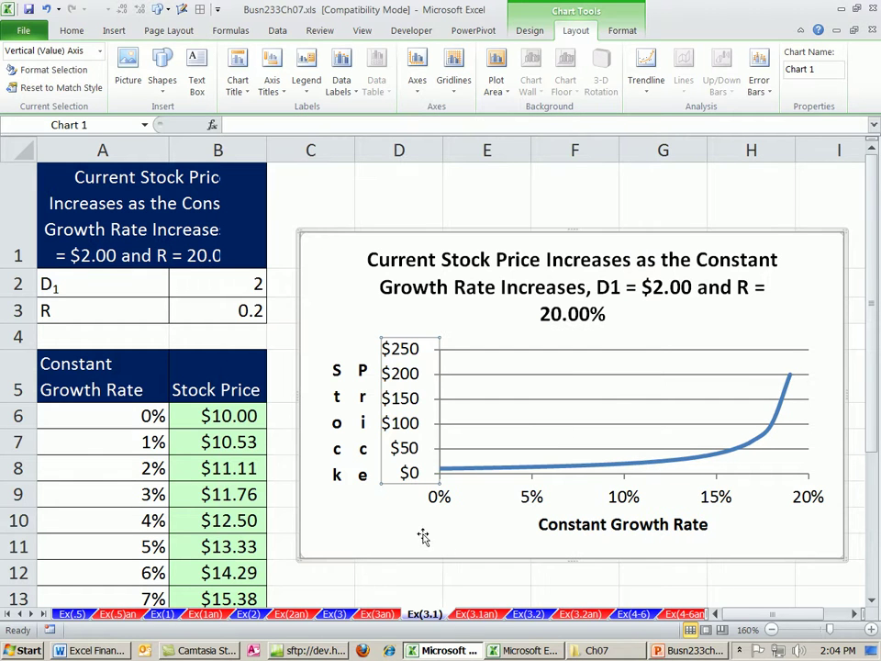
Stretch the chart taller from its lower edge so the vertical axis title fits in a single column of letters
click(336, 473)
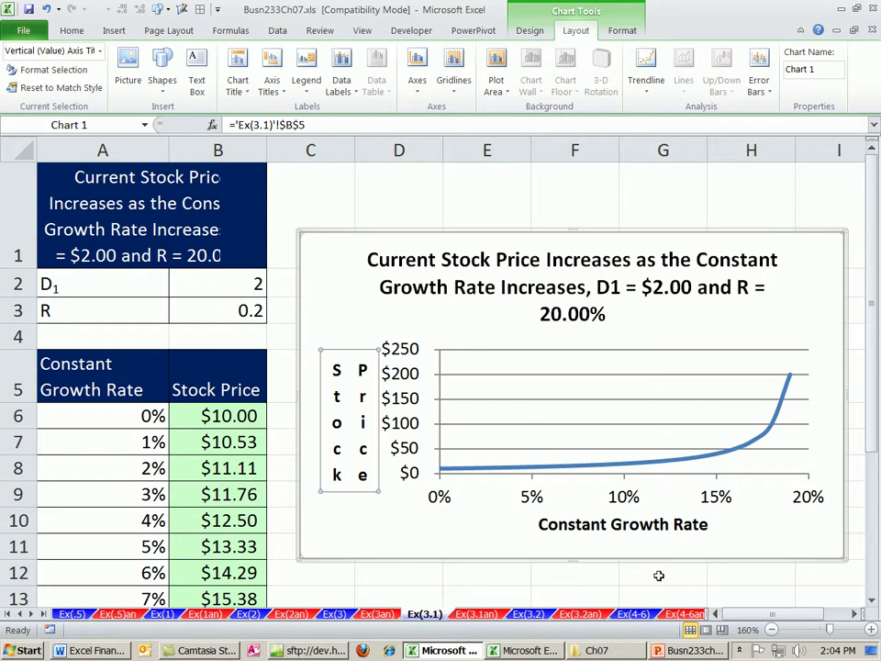
scroll(618, 550, down, 1)
drag(573, 396, 579, 512)
scroll(579, 513, down, 2)
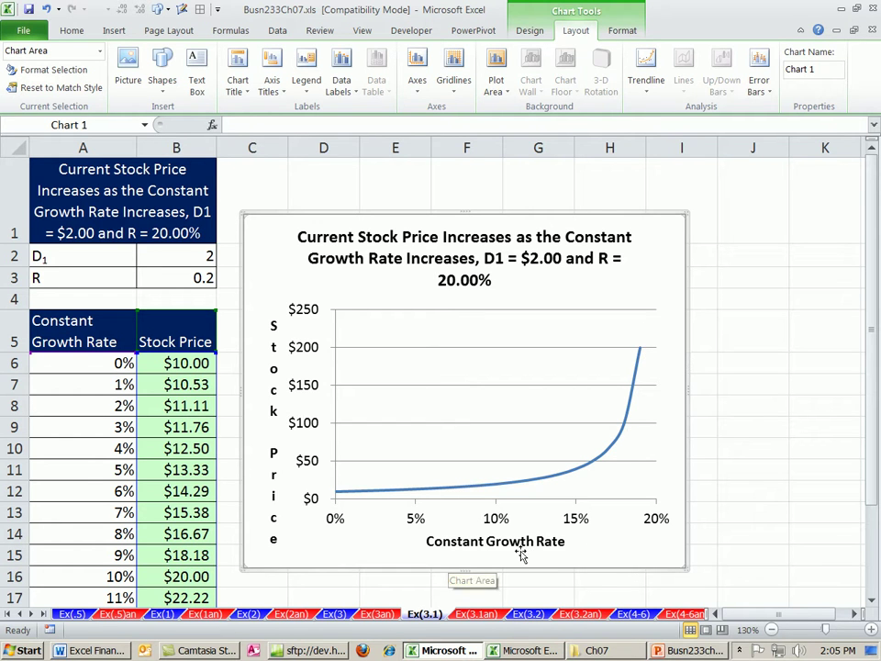
On sheet Ex(3.2), enter =$B$2/(A6-$B$3) in B6 and fill it down the Current Stock Price column
key(ctrl+Page_Down)
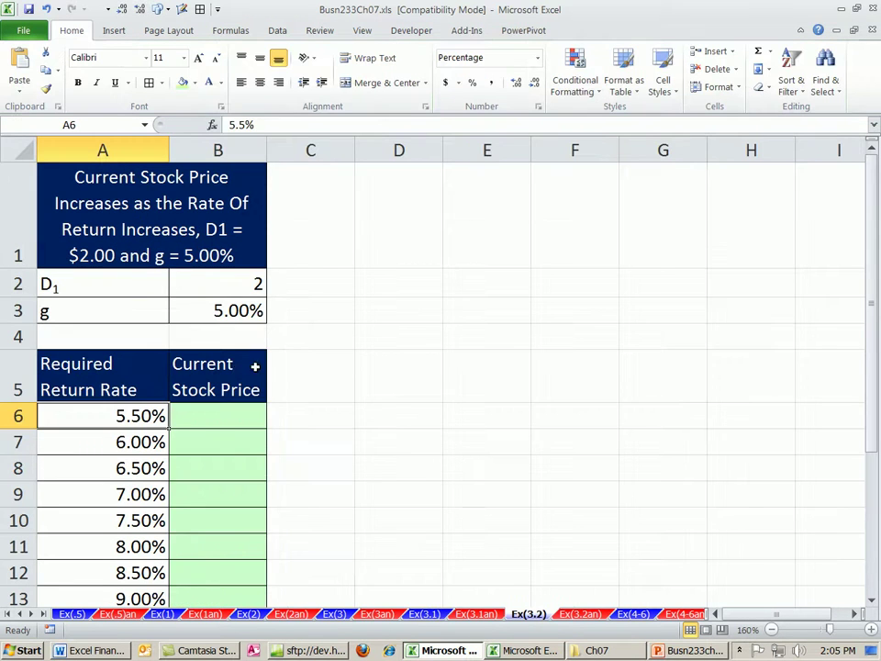
click(204, 421)
text(=)
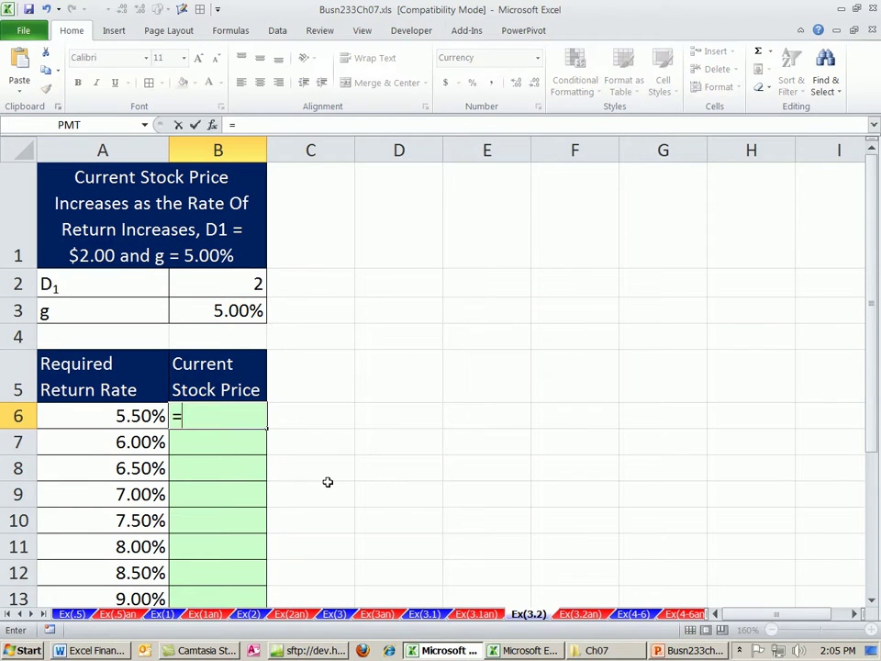
click(244, 280)
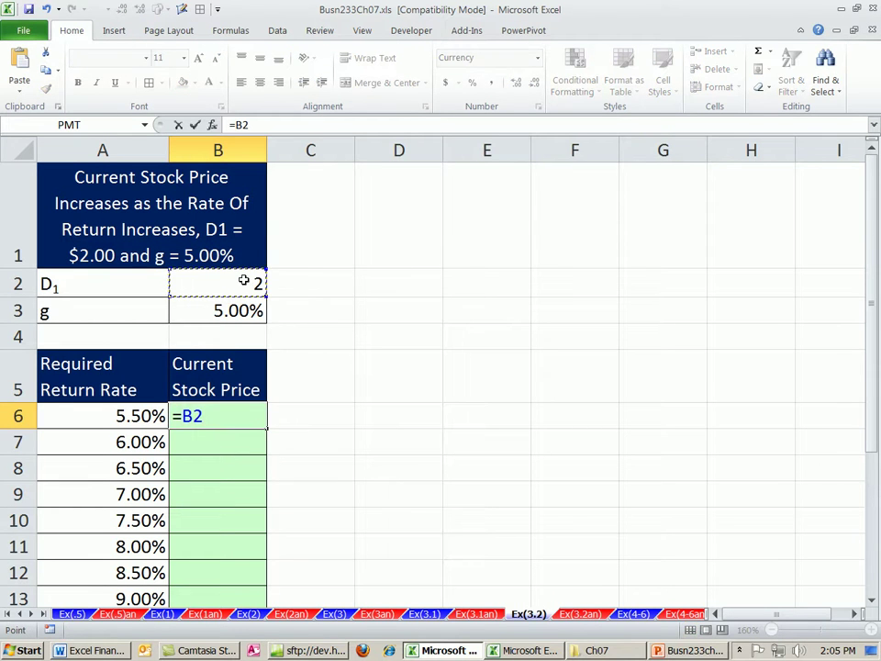
key(F4)
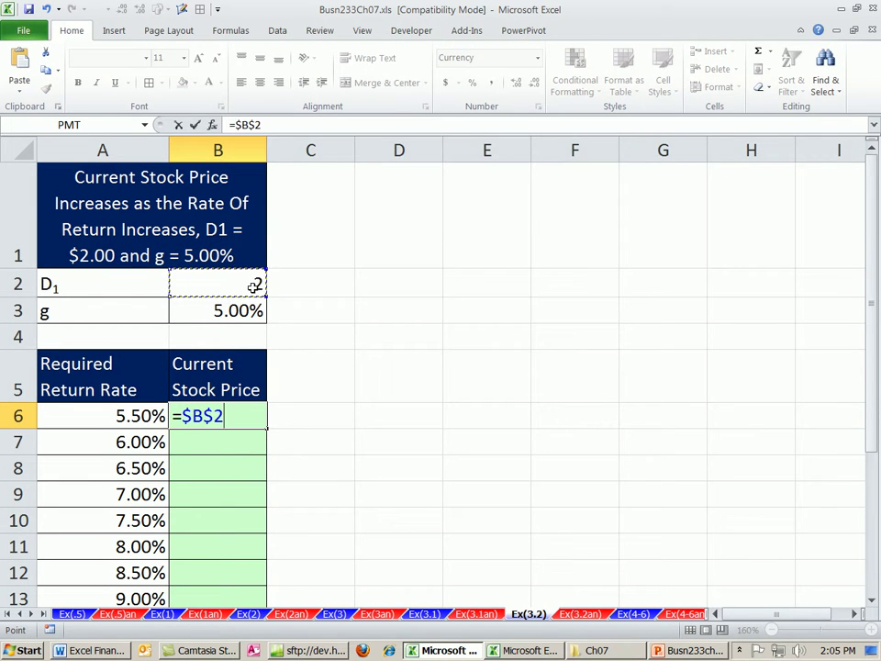
text(/()
click(126, 419)
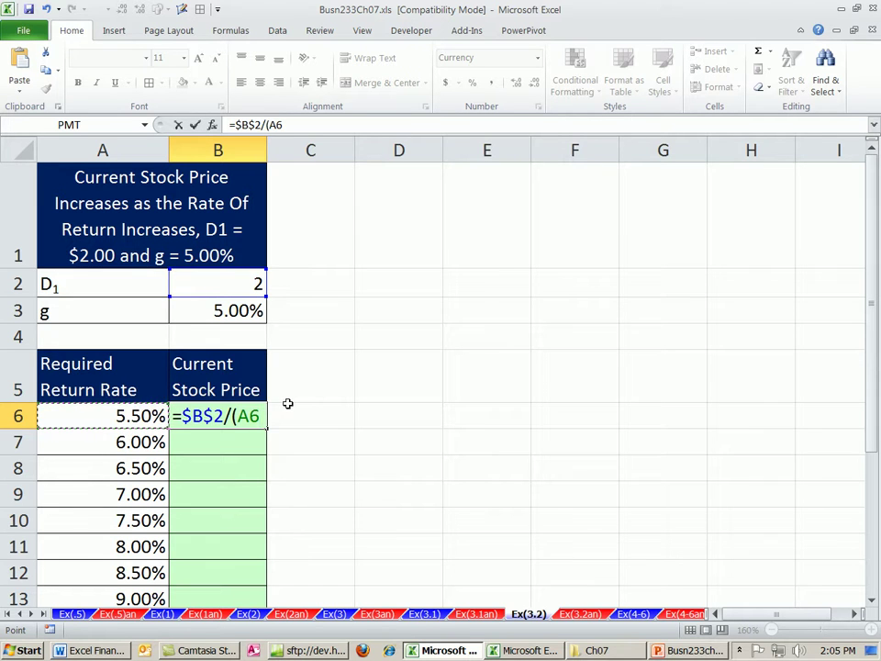
text(-)
click(230, 310)
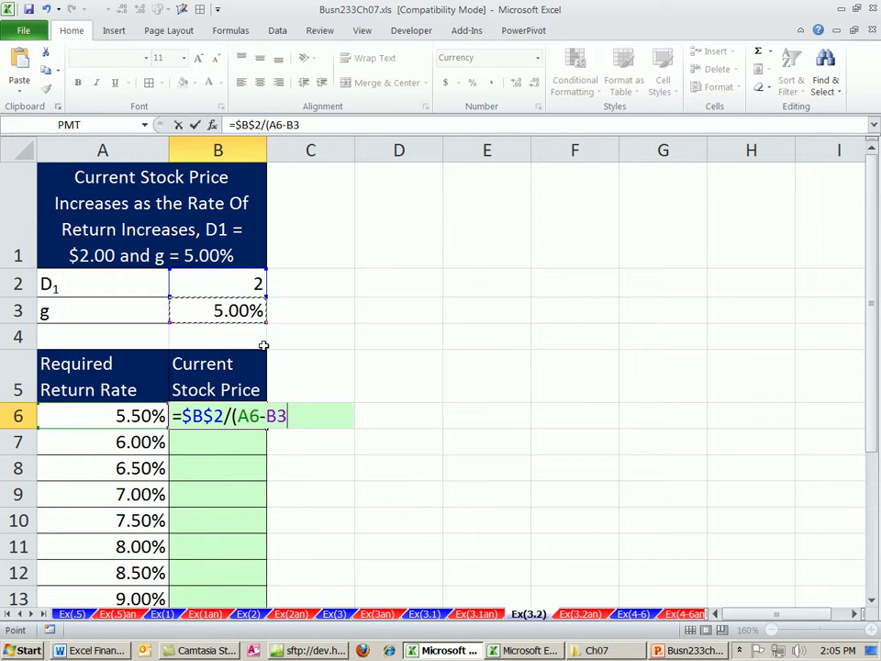
key(F4)
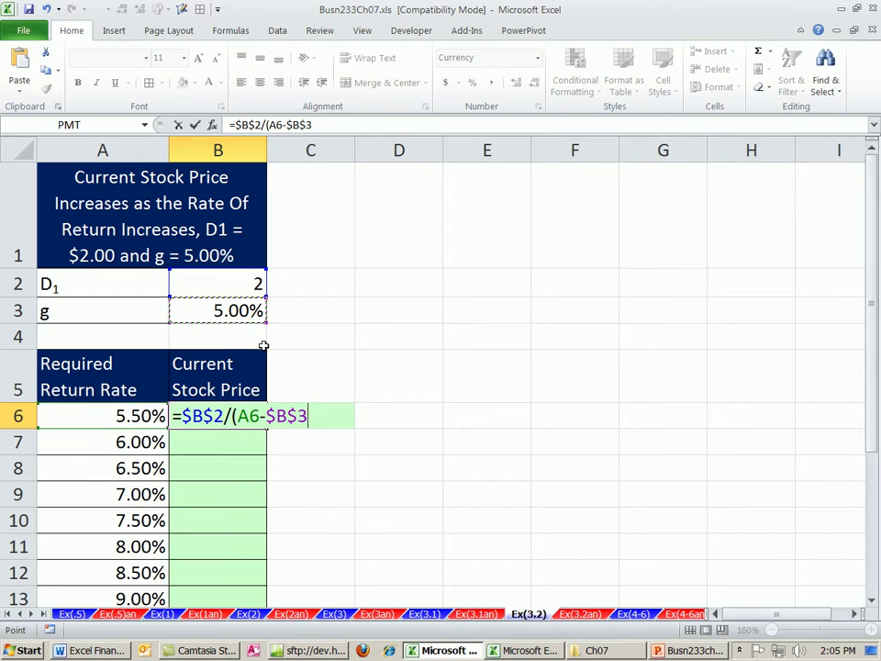
text())
key(ctrl+Return)
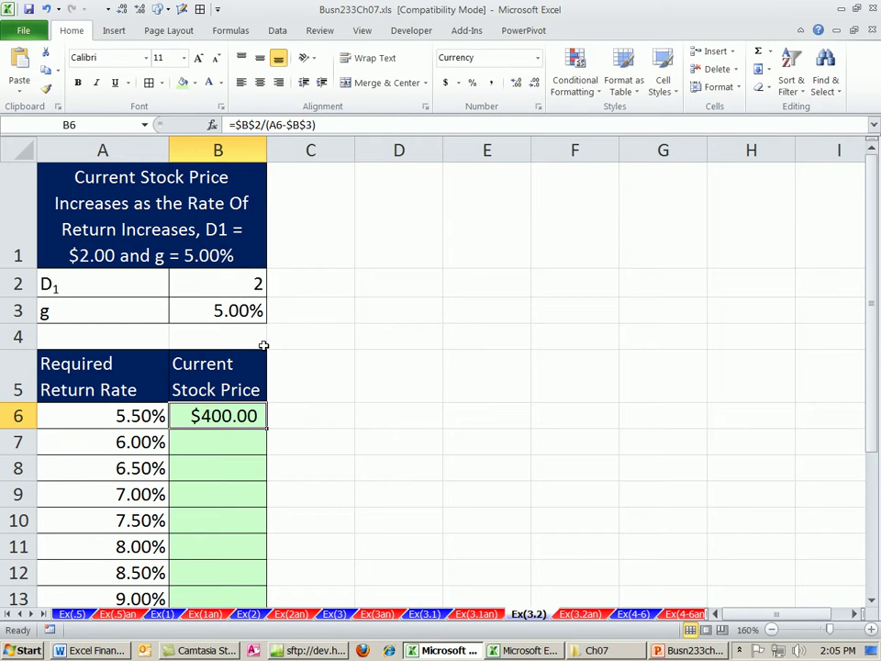
double_click(269, 430)
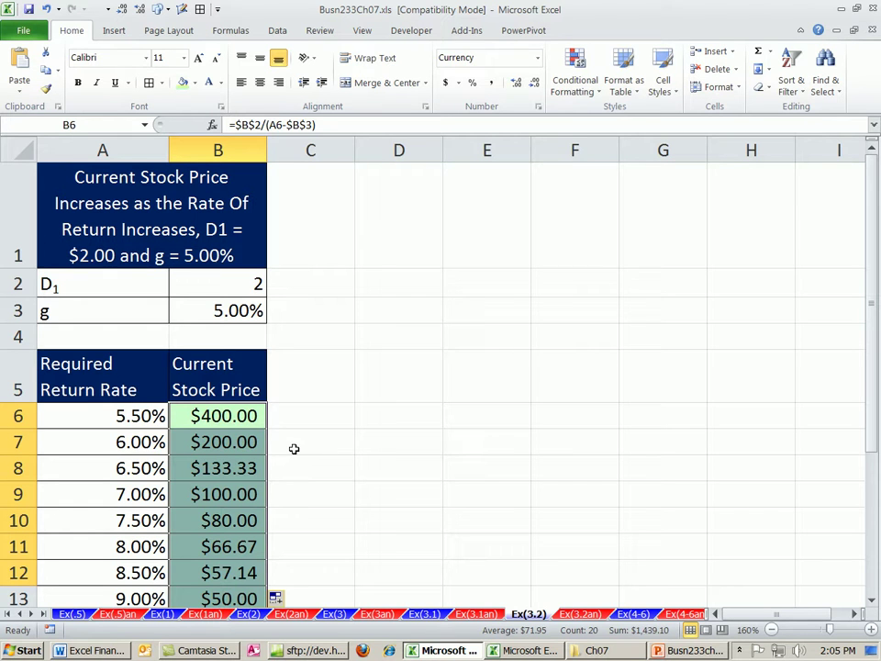
Insert a scatter chart with smooth lines and no markers from the Required Return Rate and Current Stock Price table
key(ctrl+a)
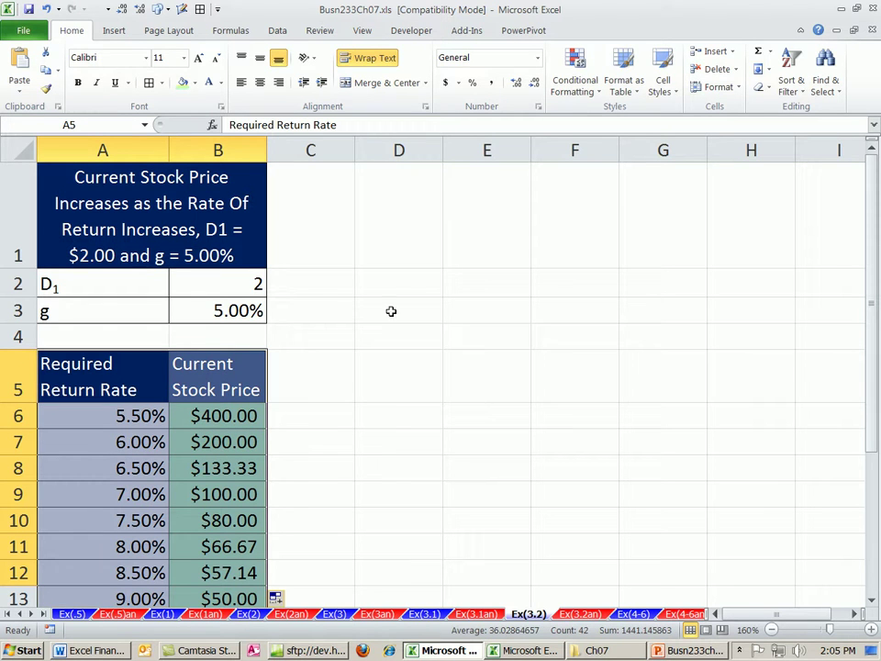
click(114, 30)
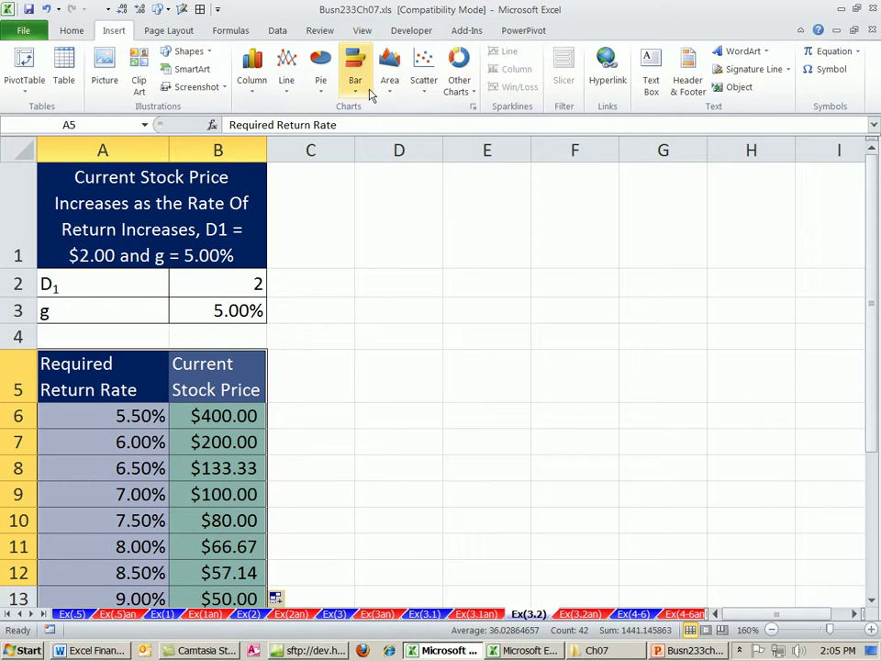
click(428, 87)
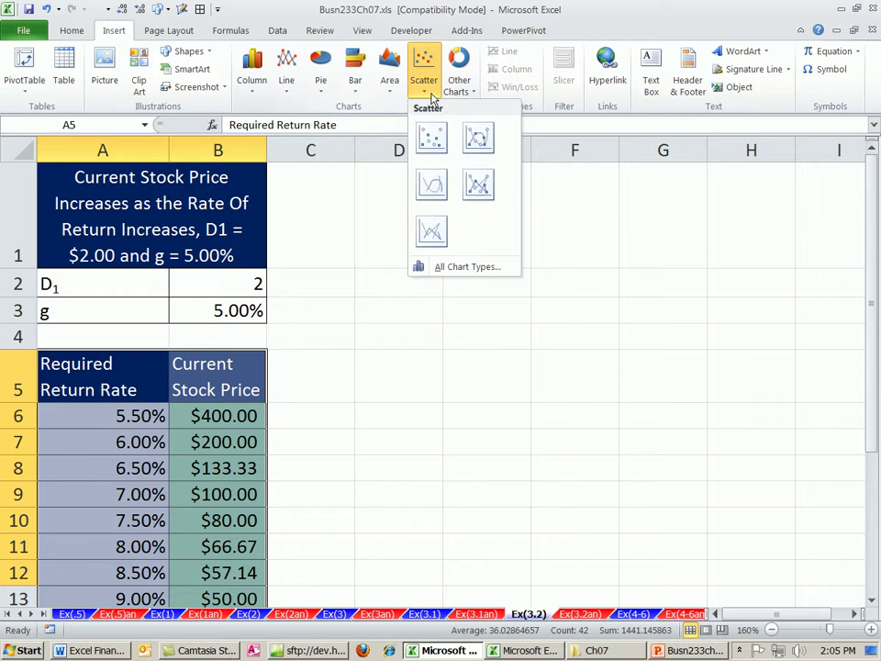
click(430, 192)
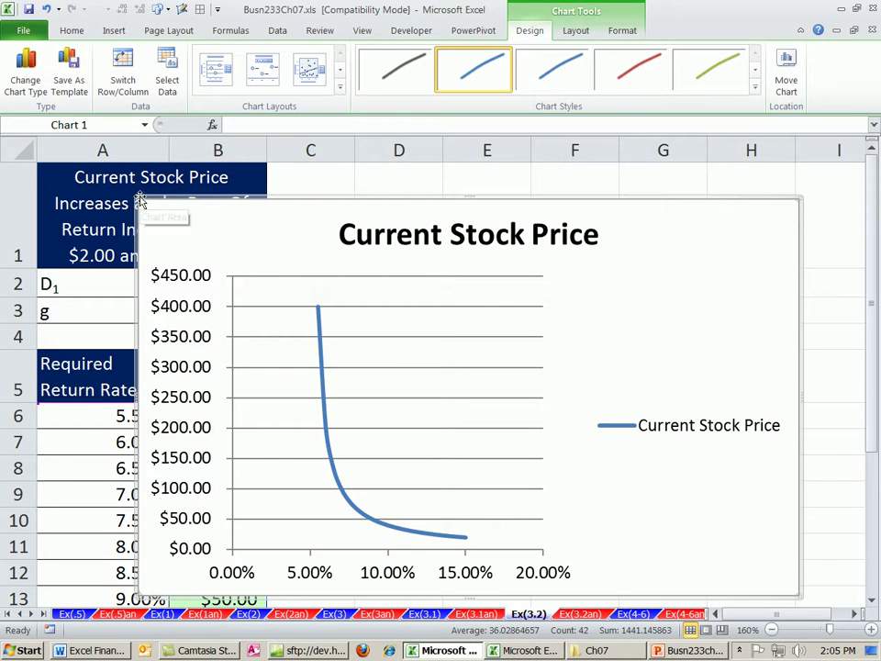
Shrink the chart from its upper-left corner so it clears the table, and remove its legend
drag(136, 197, 349, 327)
click(704, 488)
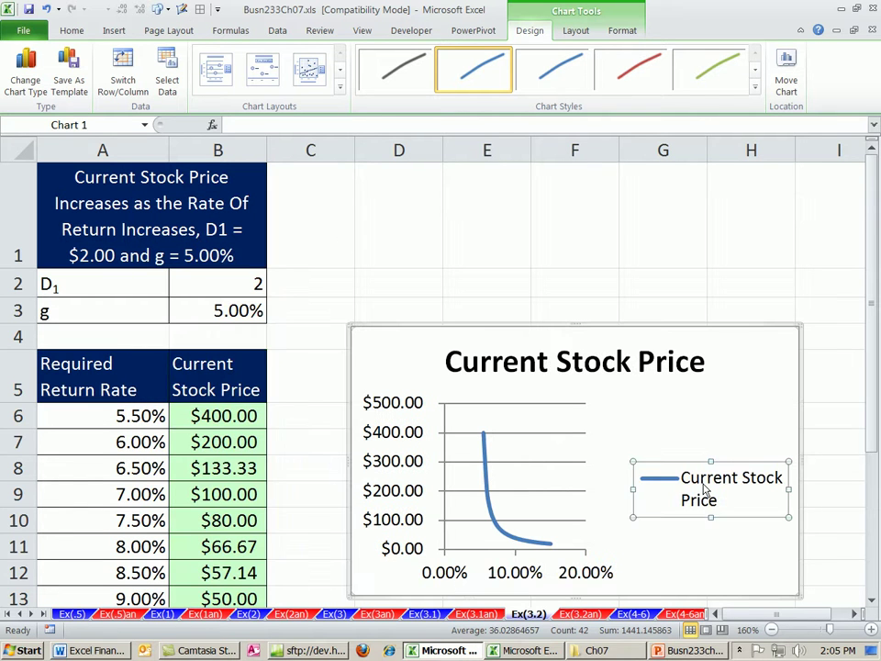
key(Delete)
Link the chart title to the heading in cell A1
click(544, 360)
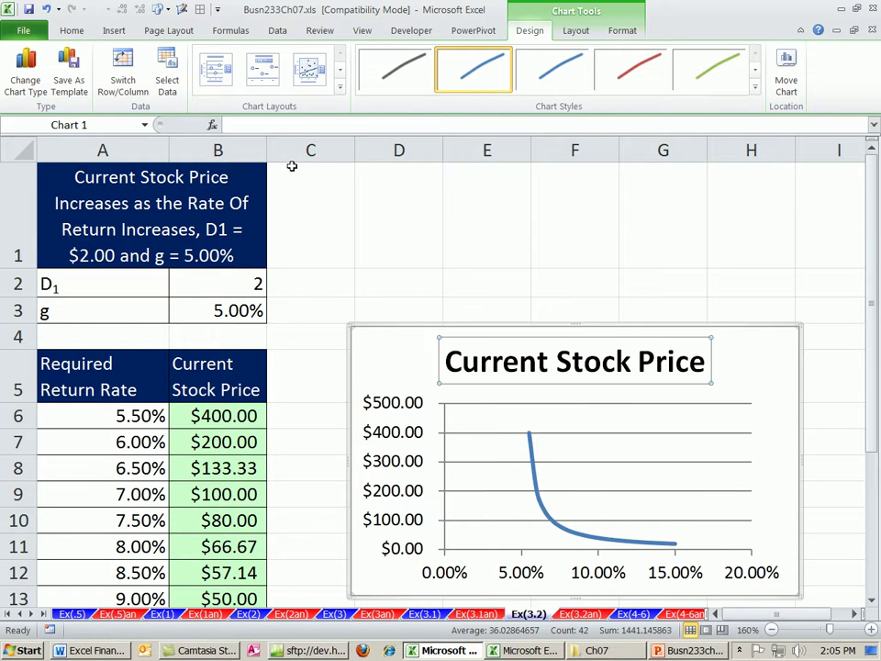
click(251, 126)
text(=)
click(104, 222)
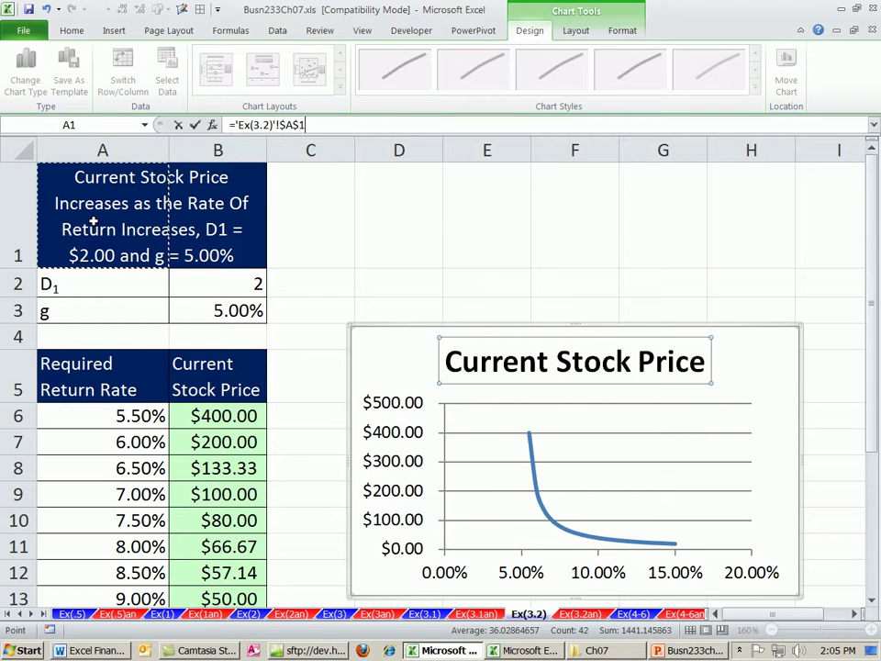
key(Return)
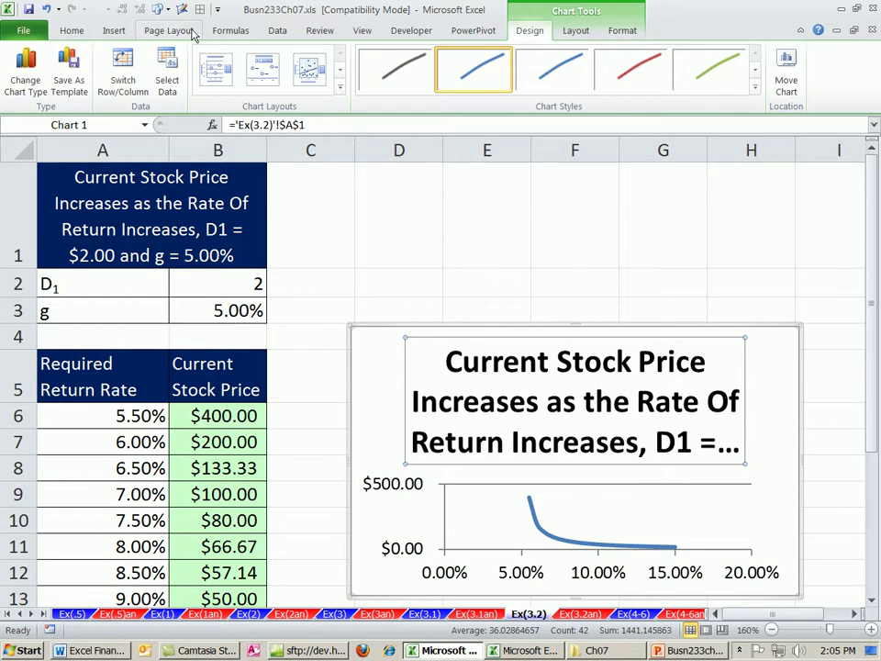
Set the chart title's font size to 10 and move the chart up slightly
click(72, 31)
click(156, 57)
text(10)
key(Return)
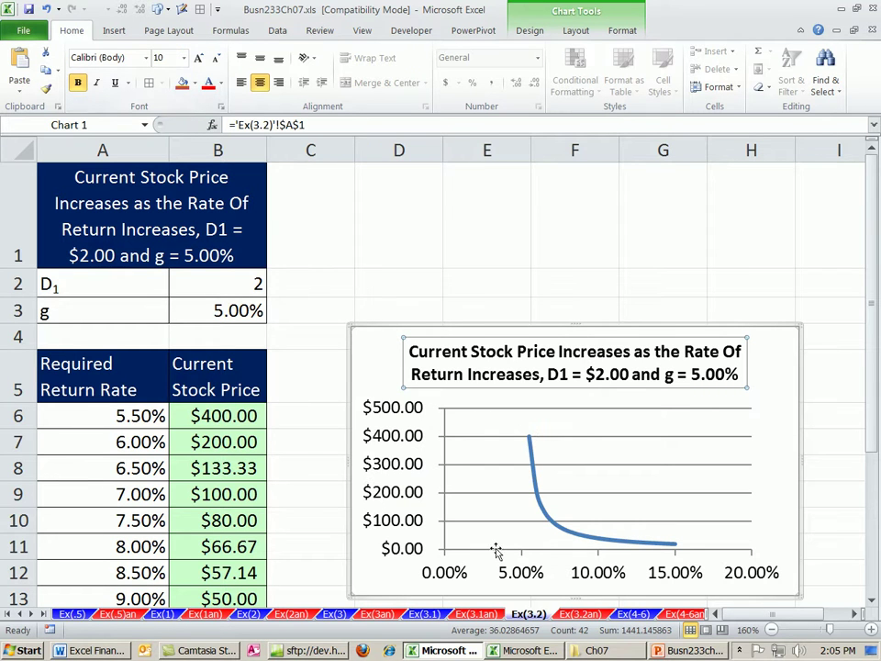
drag(541, 326, 530, 282)
Add a horizontal axis title below the axis and link it to the Required Return Rate heading in A5
click(575, 30)
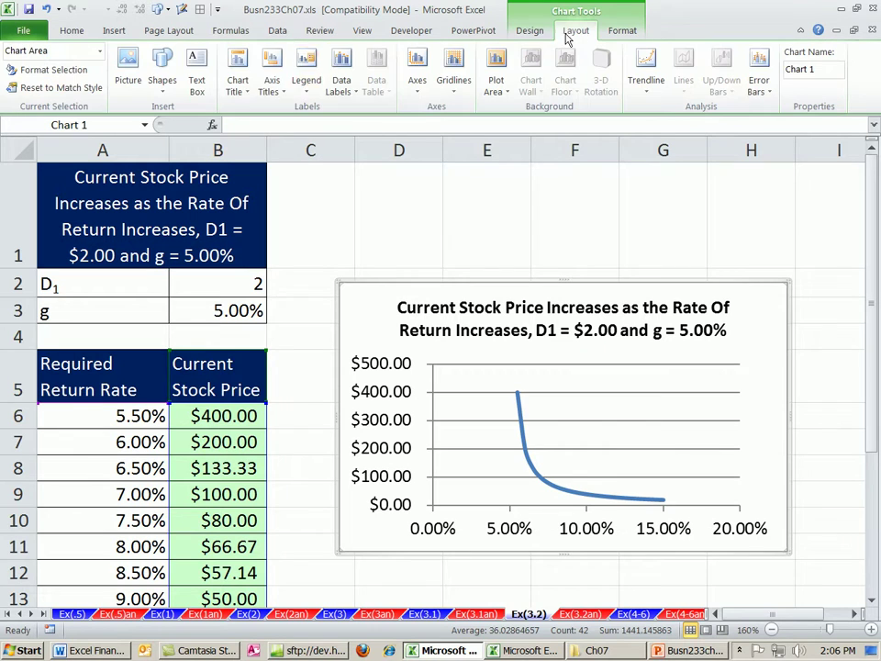
click(273, 81)
mouse_move(317, 111)
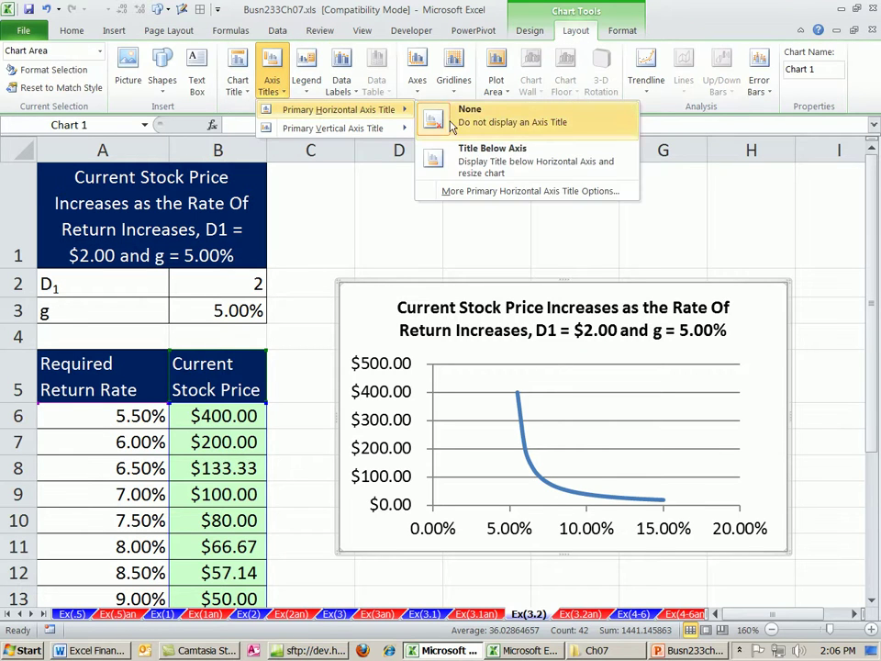
click(467, 160)
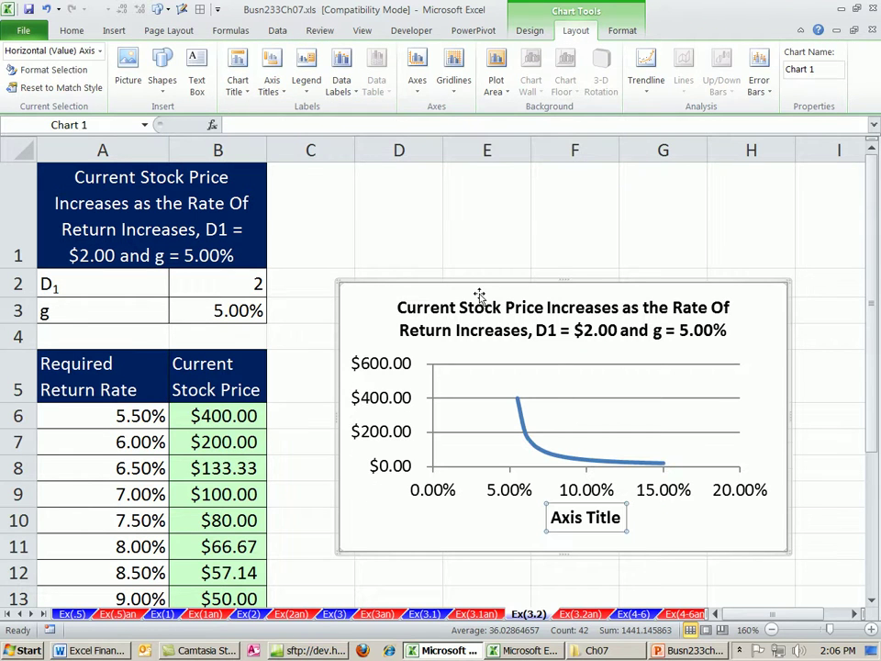
click(311, 124)
text(=)
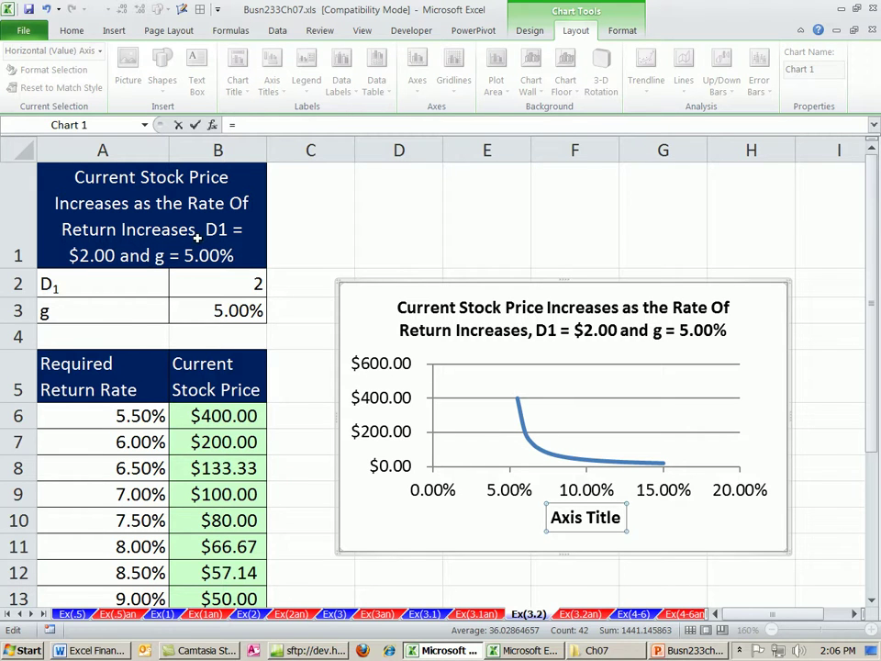
click(115, 374)
key(Return)
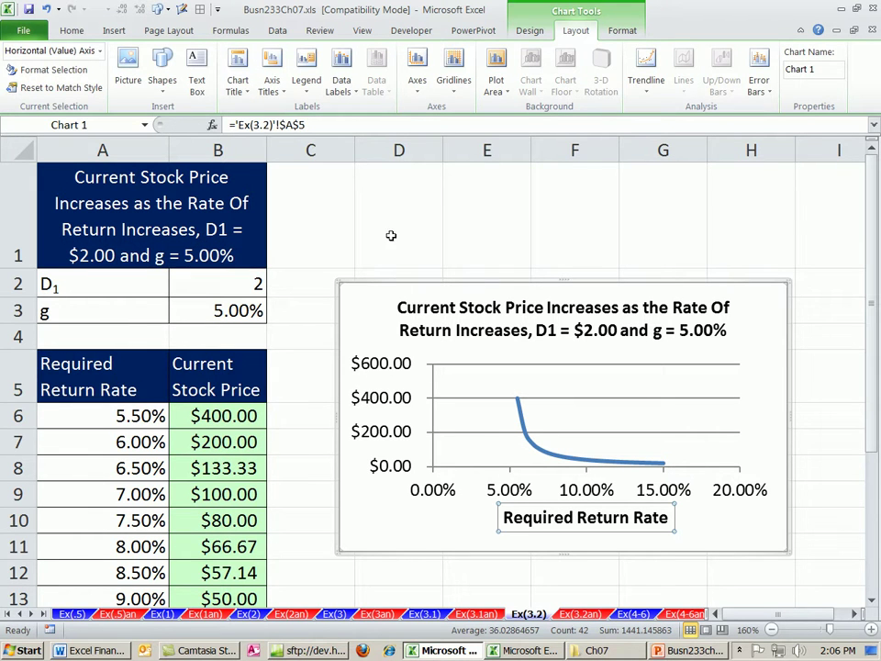
Add a vertical axis title with vertical text linked to B5, and stretch the chart taller from its upper edge to fit it
click(275, 84)
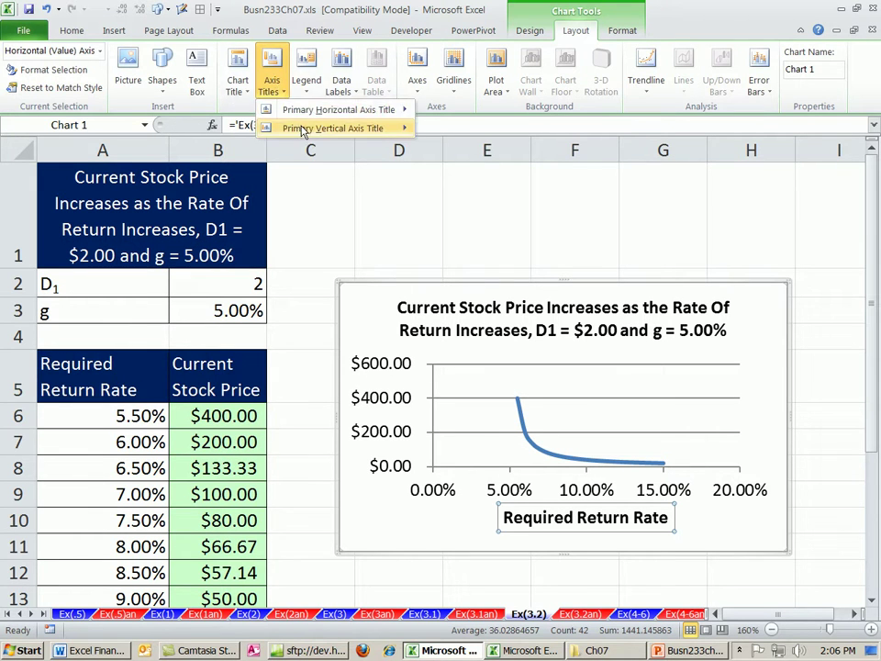
mouse_move(302, 129)
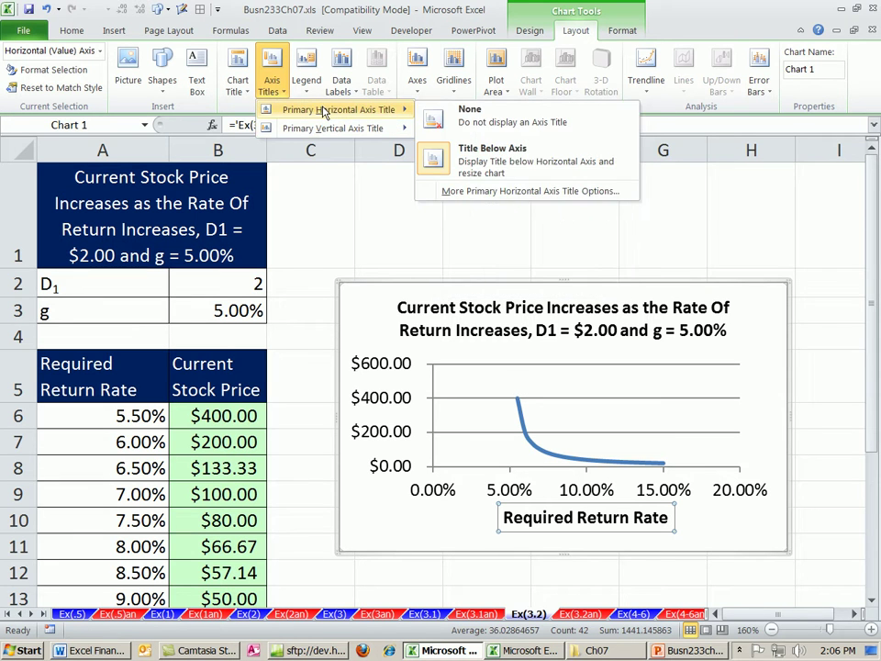
click(436, 218)
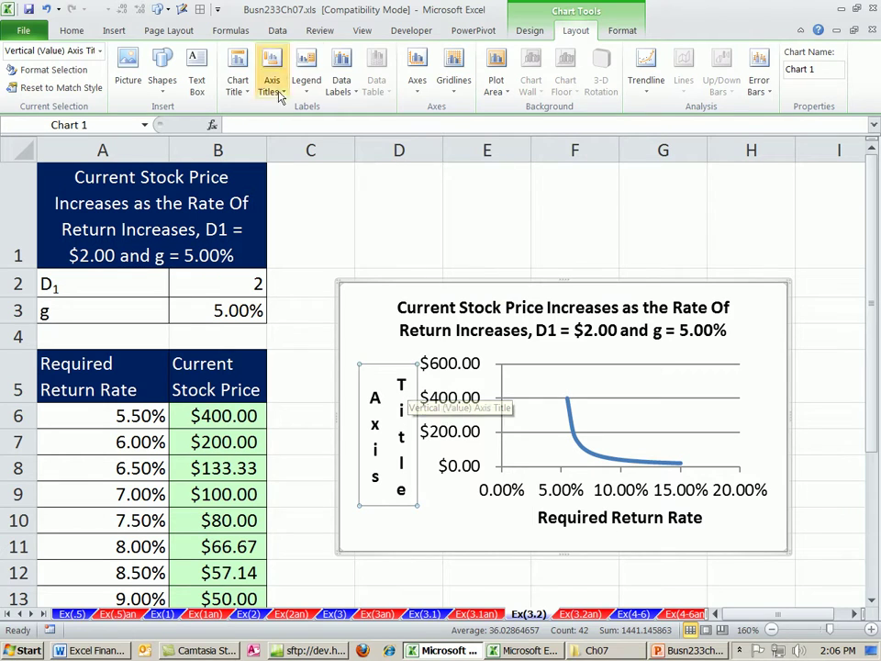
text(=)
click(206, 384)
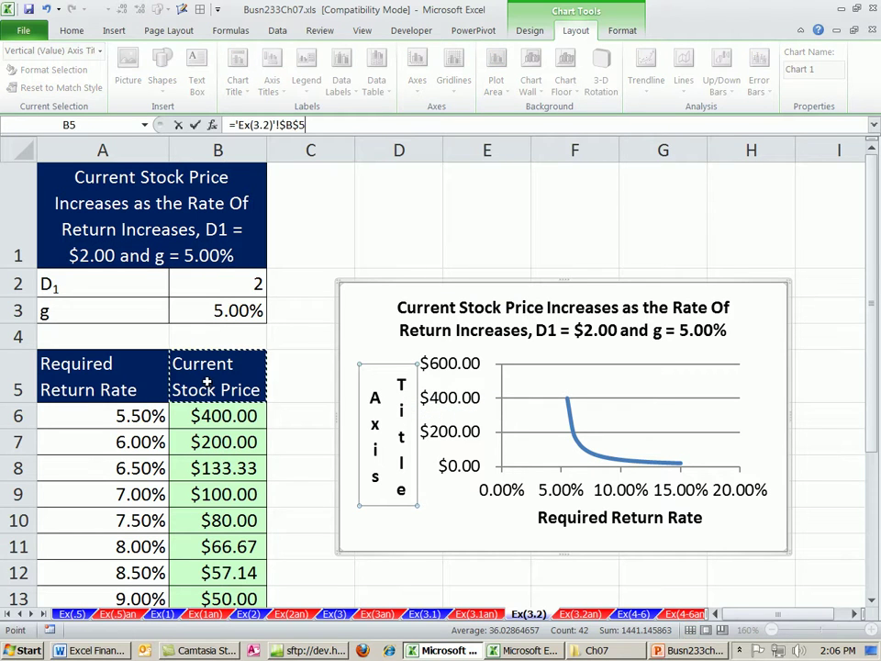
key(Return)
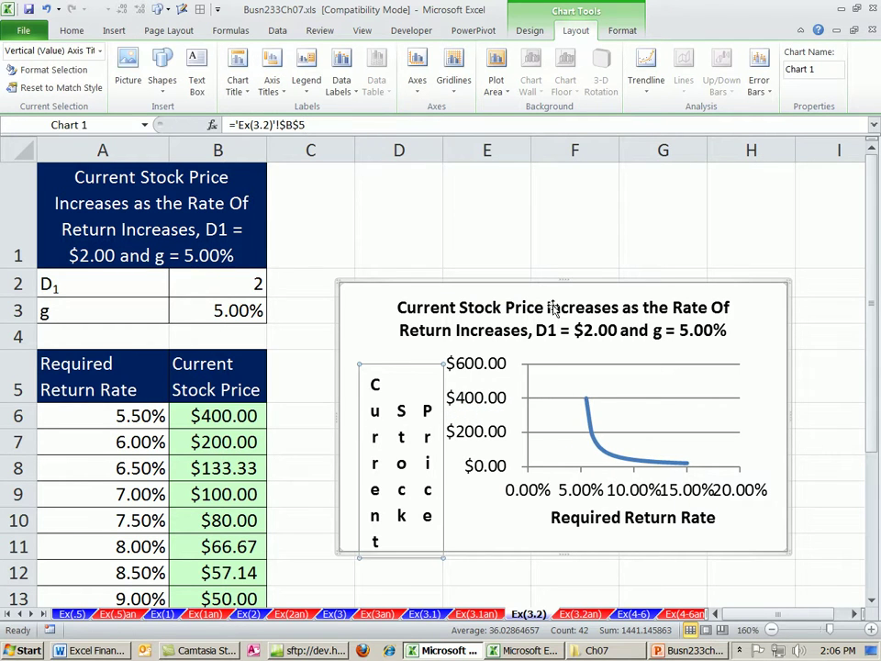
drag(560, 282, 558, 189)
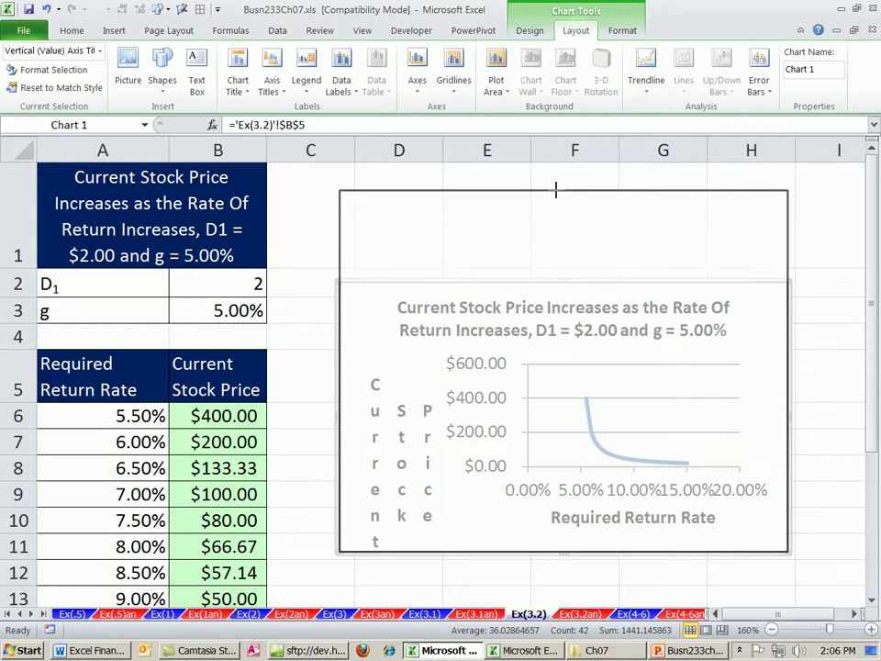
Format the vertical axis values as currency with 0 decimal places, no longer linked to the source
click(493, 394)
double_click(505, 339)
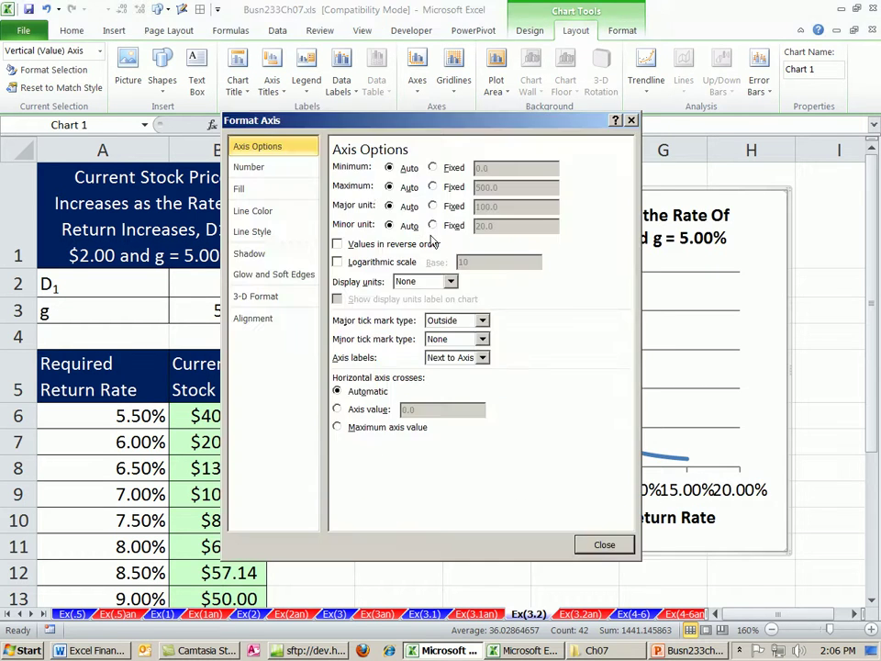
click(254, 168)
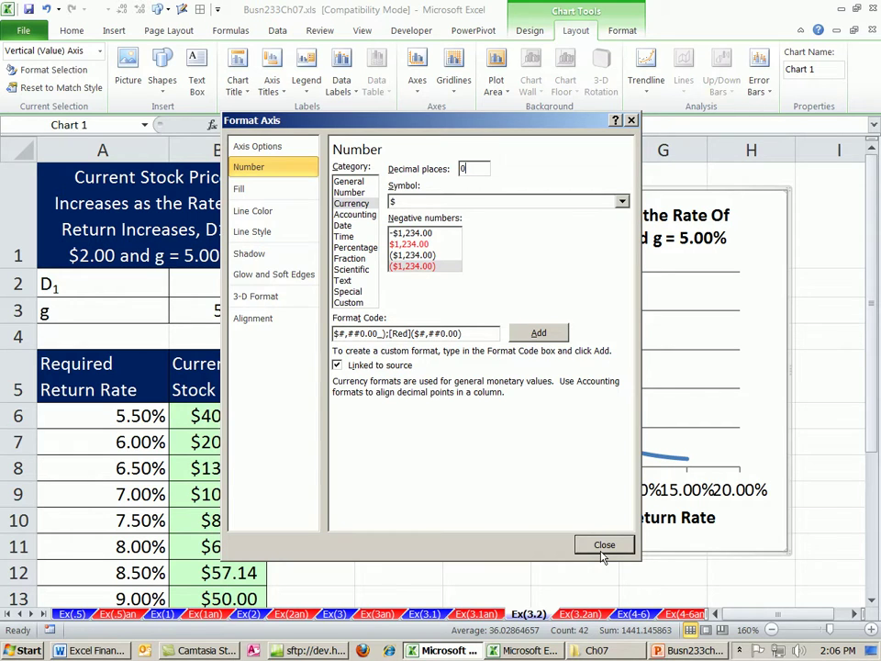
drag(419, 123, 364, 123)
text(0)
key(Tab)
drag(437, 120, 763, 108)
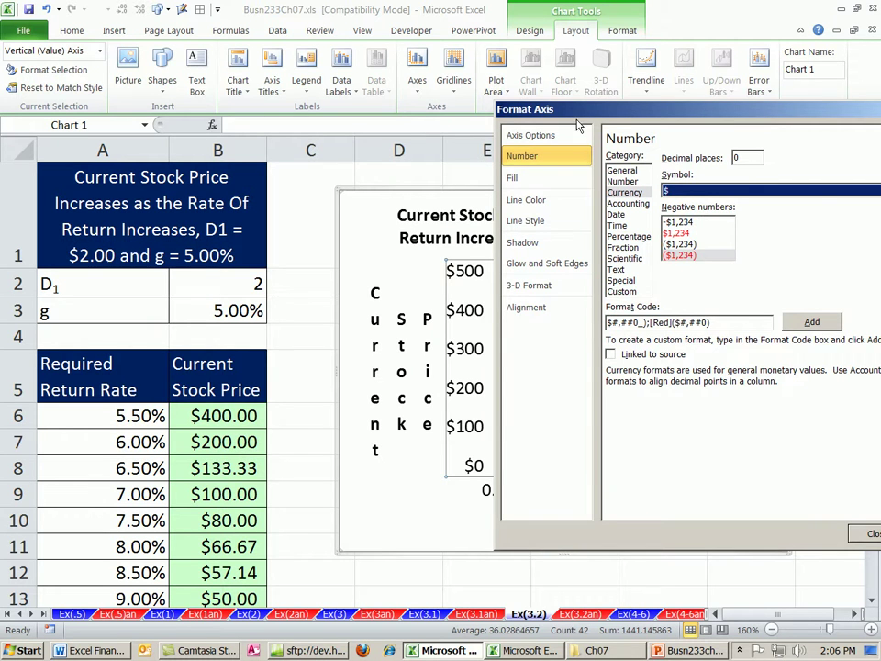
Format the horizontal axis values as percentages with 0 decimal places
drag(616, 113, 200, 84)
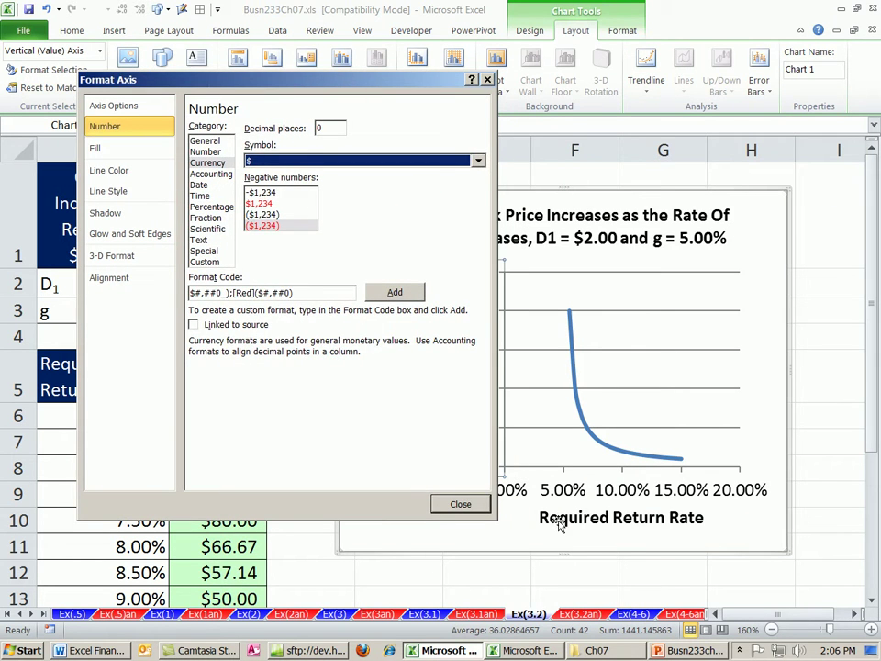
click(562, 493)
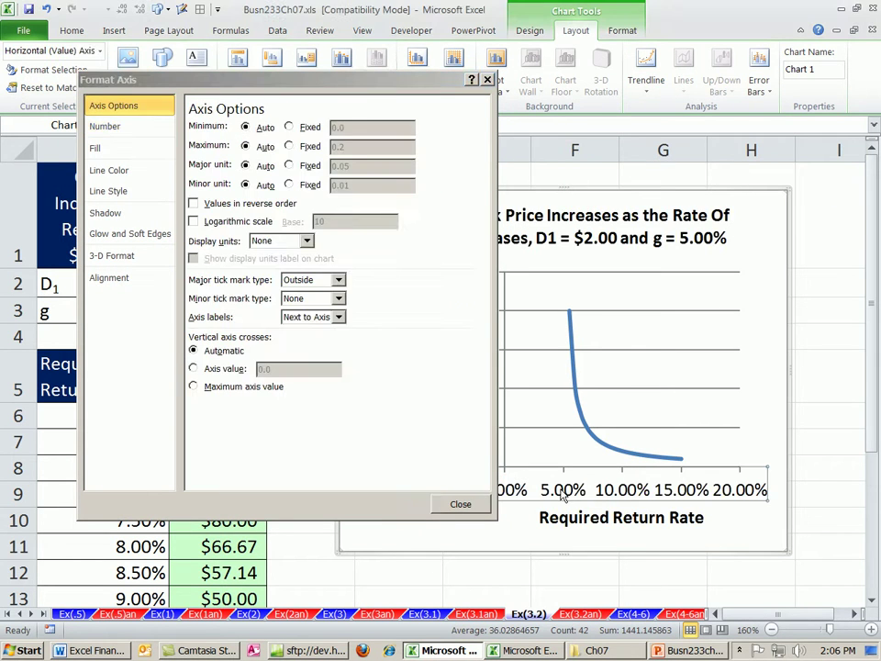
click(105, 129)
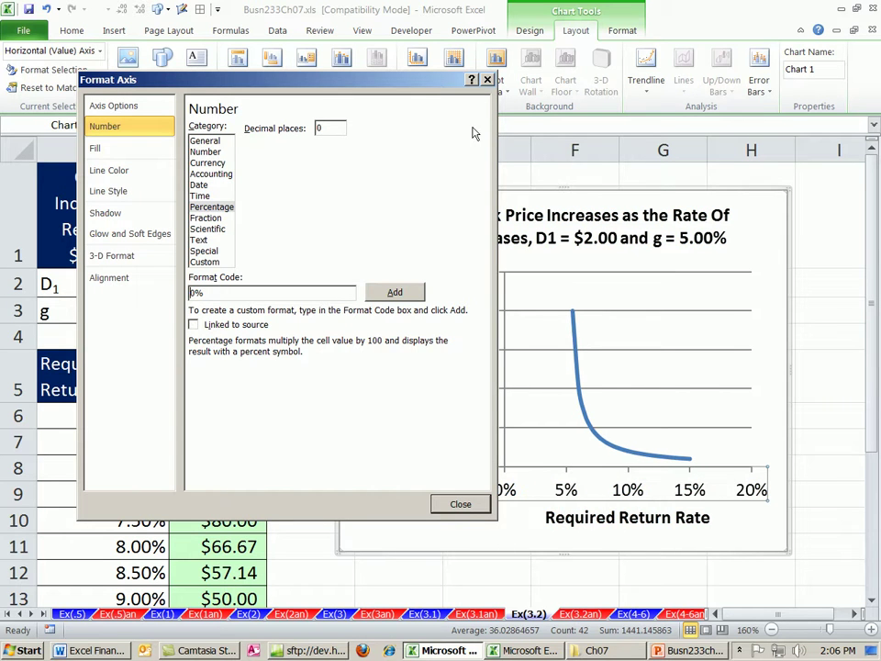
drag(418, 84, 440, 128)
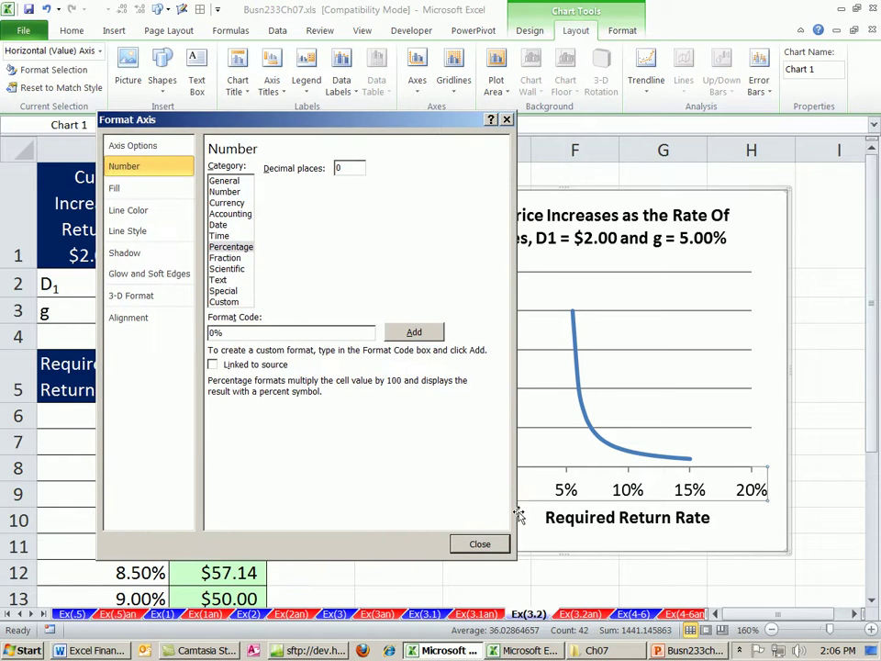
click(488, 546)
Set the vertical axis title's font size to 8 and widen the chart slightly from its right edge
click(424, 367)
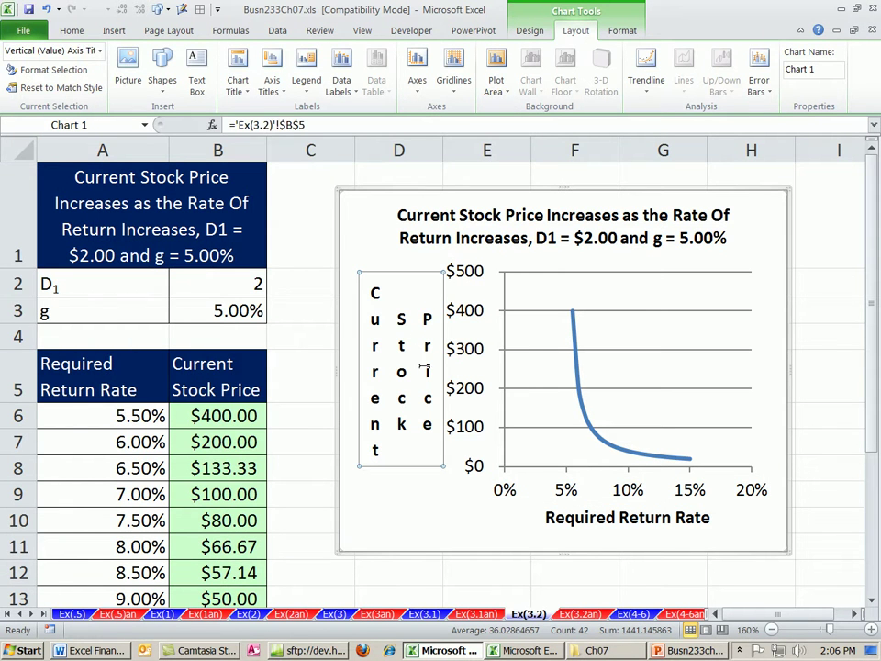
click(72, 31)
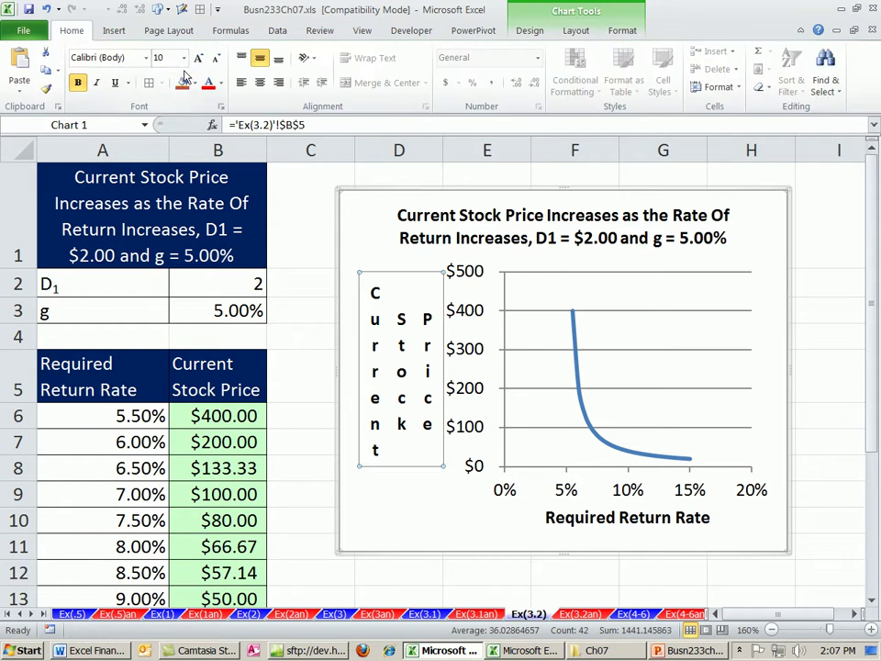
text(8)
key(Return)
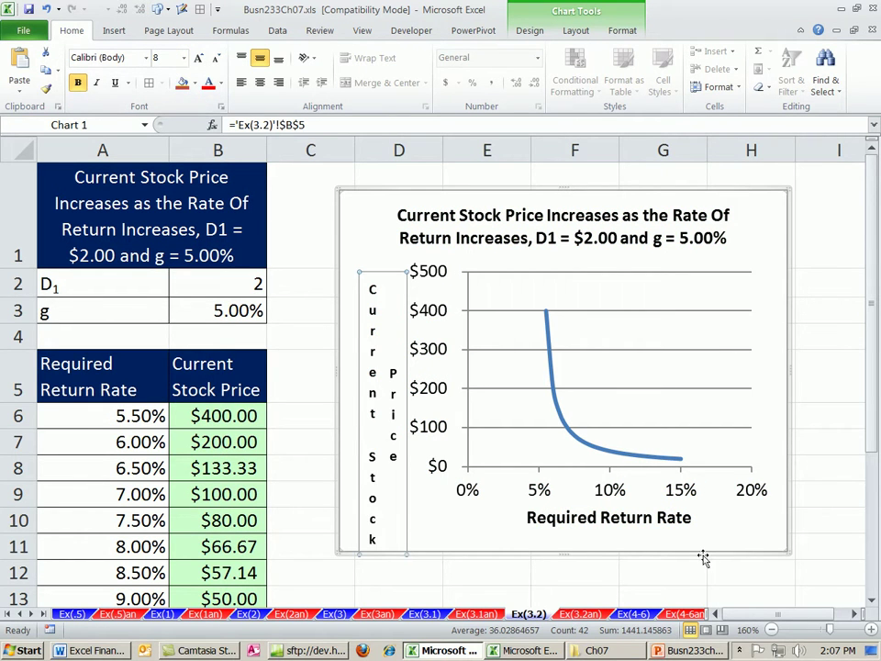
drag(788, 372, 826, 373)
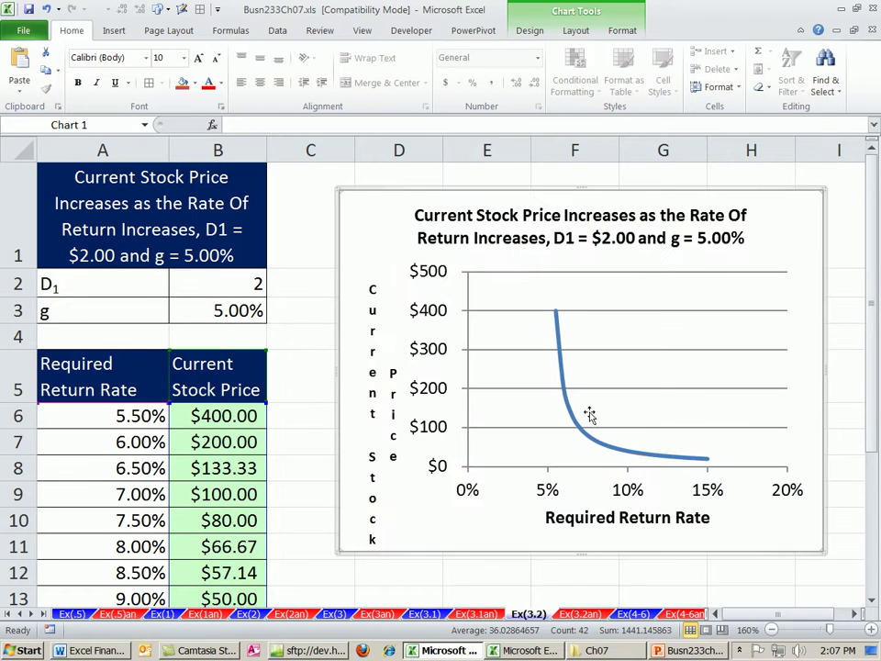
Set the horizontal axis minimum of the Required Return Rate chart to a fixed value of .05
click(554, 495)
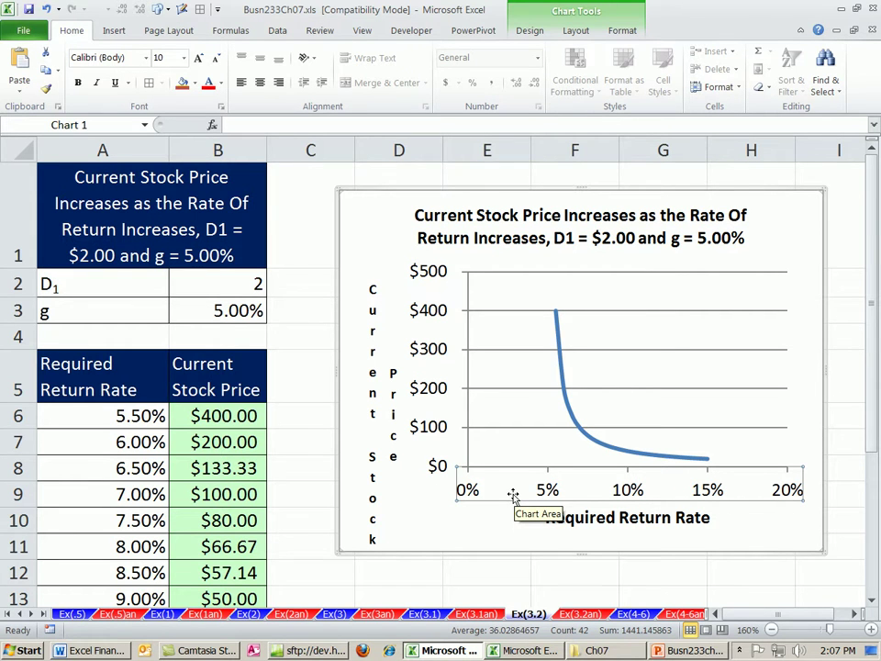
key(ctrl+1)
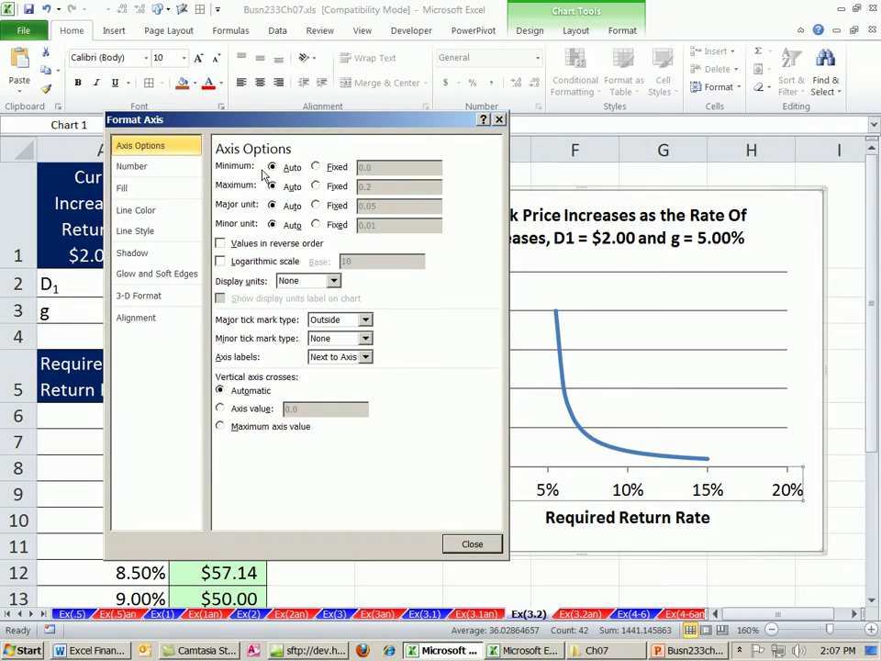
click(316, 167)
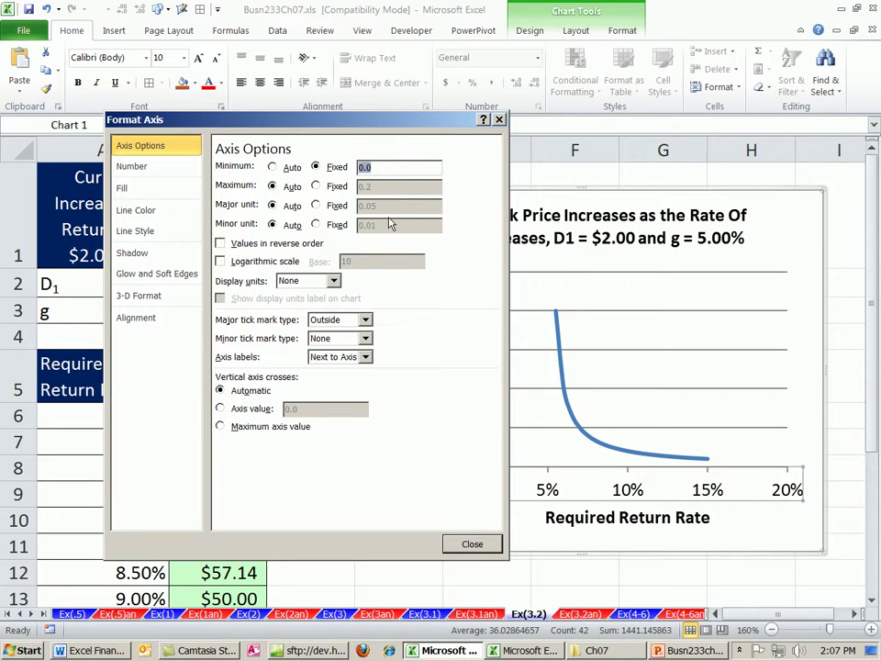
drag(406, 117, 341, 151)
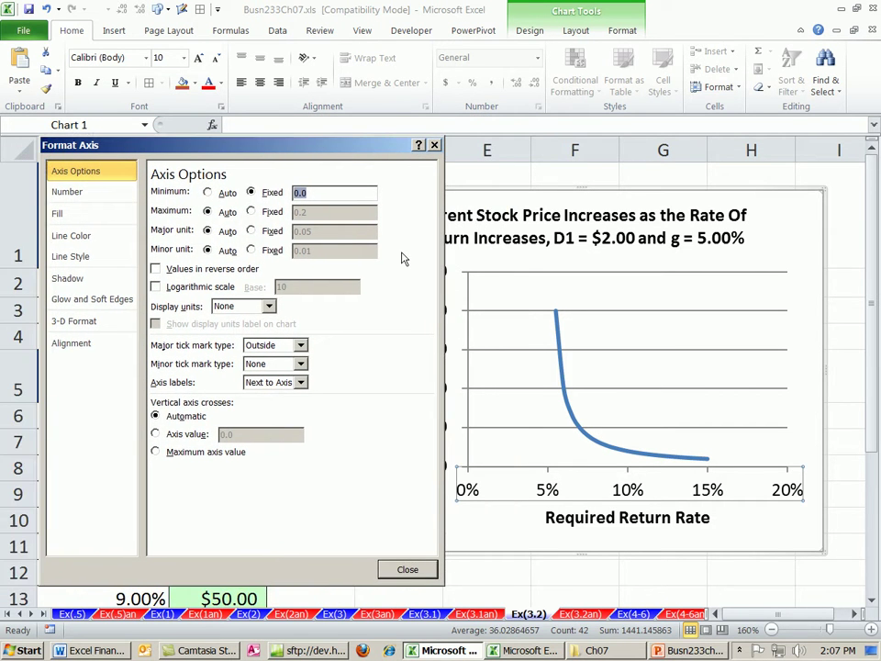
text(.)
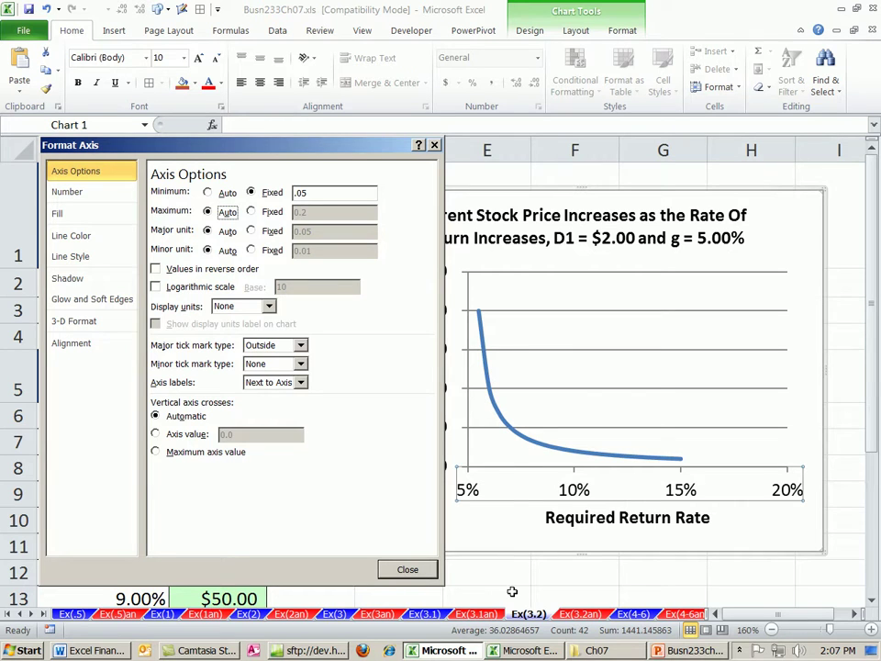
click(424, 569)
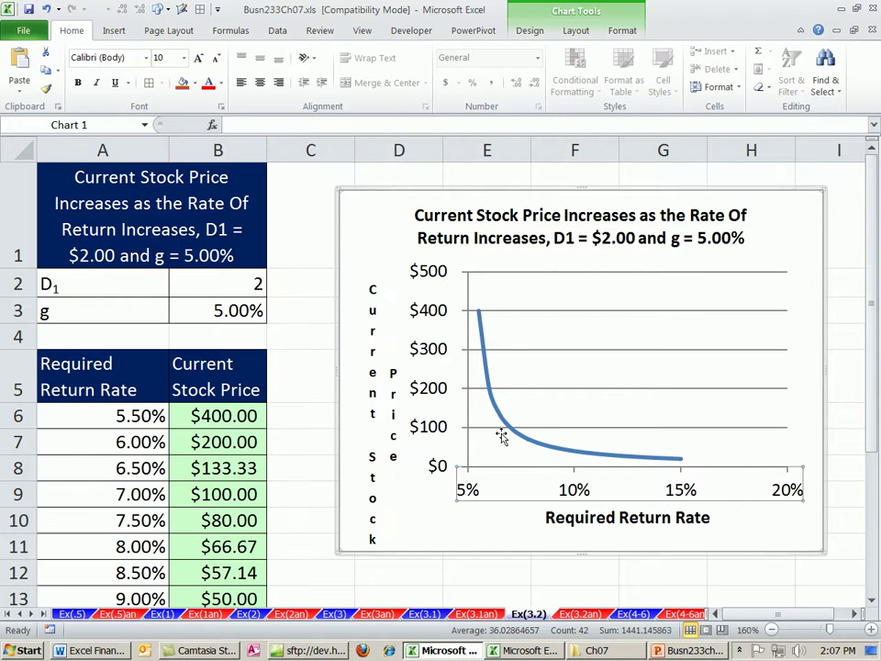
click(493, 530)
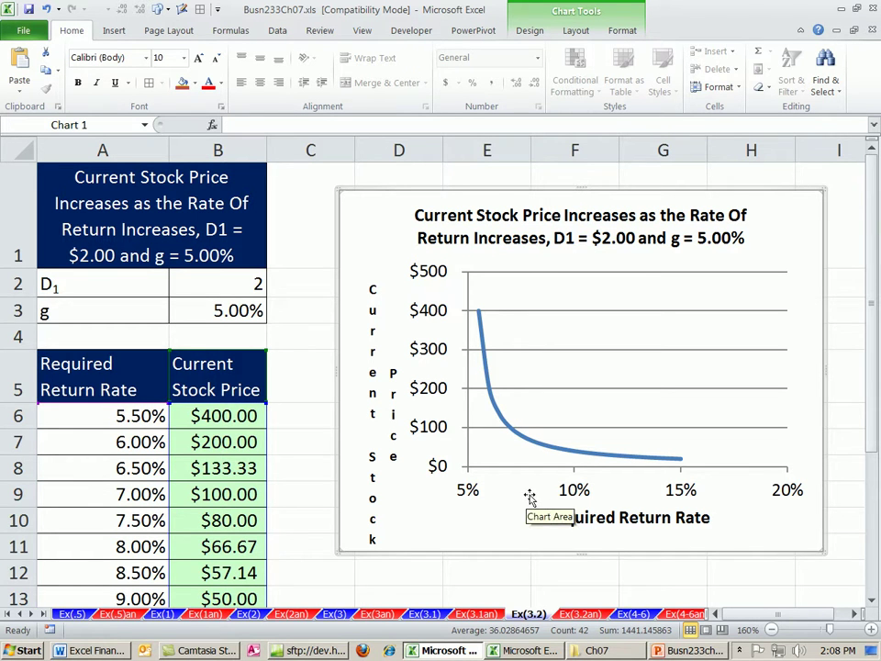
Examine the stock prices for required return rates from 12% to 13% and compare them with the chart's curve
scroll(642, 417, down, 1)
scroll(605, 445, up, 1)
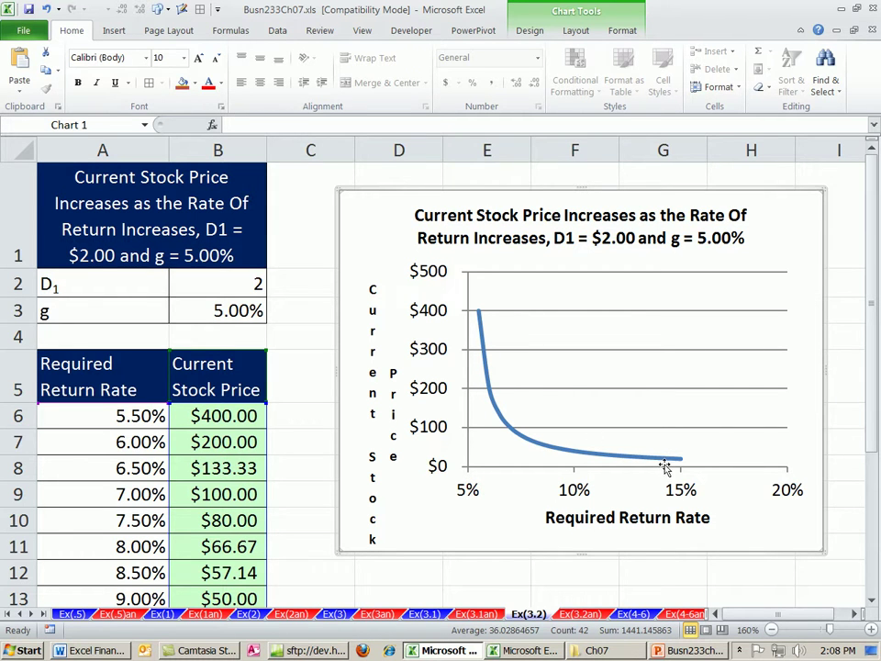
scroll(425, 465, down, 2)
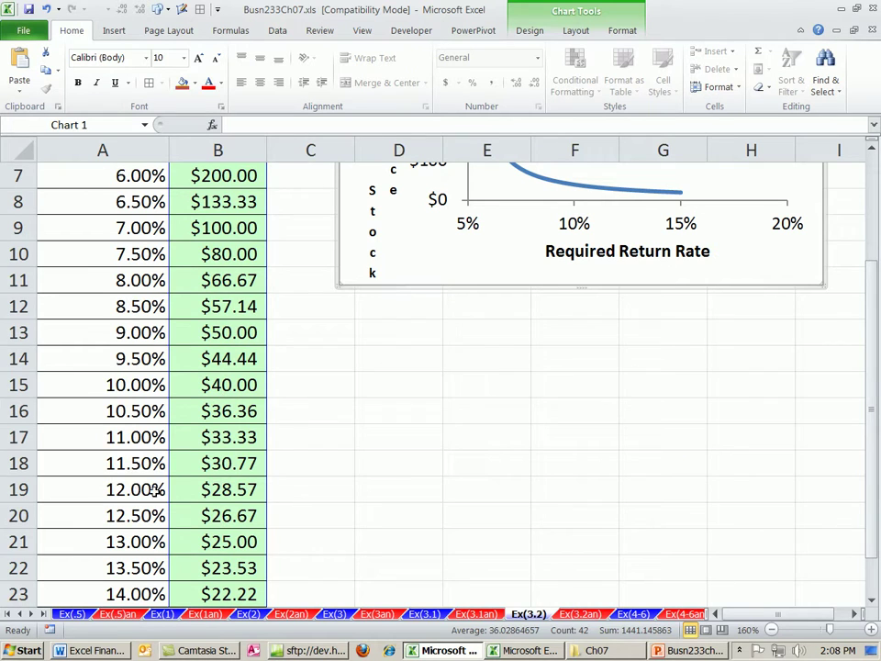
click(129, 489)
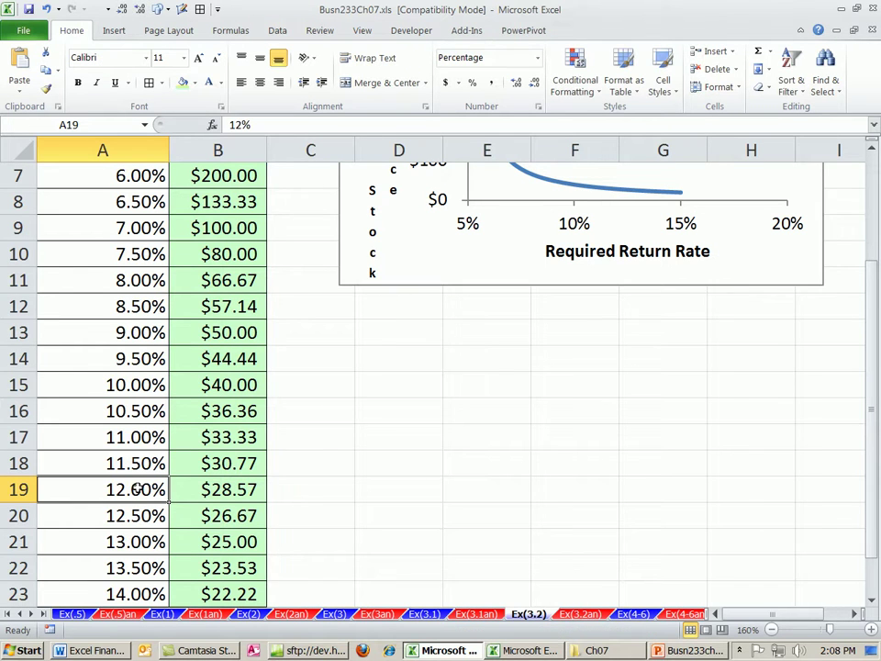
click(132, 513)
click(138, 535)
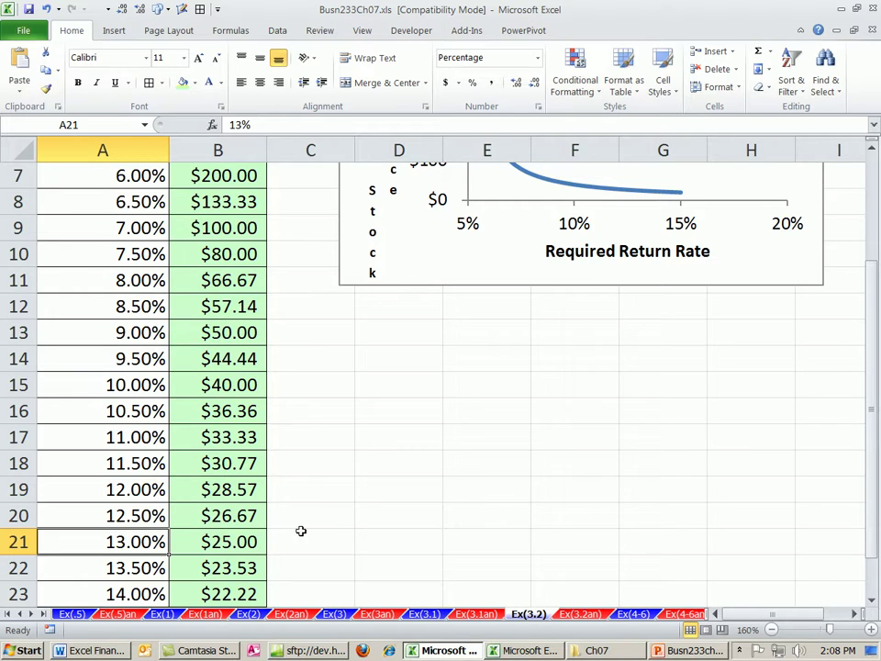
scroll(349, 503, up, 1)
scroll(349, 504, up, 1)
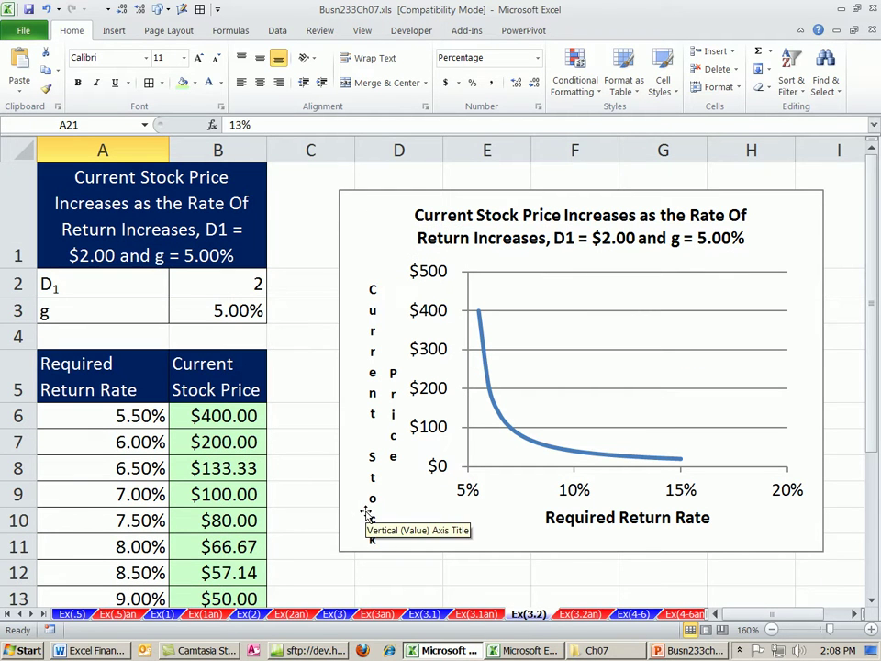